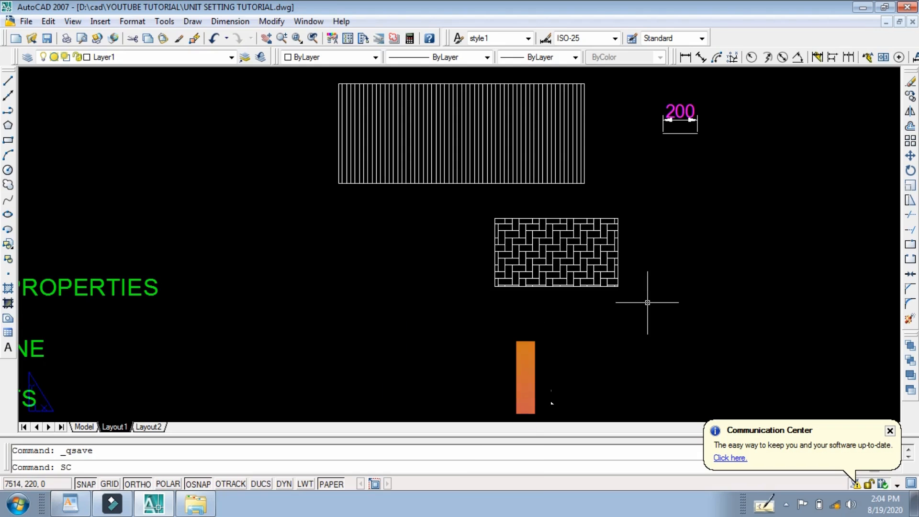
Step: Scale the herringbone-hatched rectangle and its hatch by a factor of 2 about the rectangle's upper-right corner
{"action": "key", "text": "Return"}
{"action": "scroll", "coordinate": [648, 303], "scroll_direction": "up", "scroll_amount": 2}
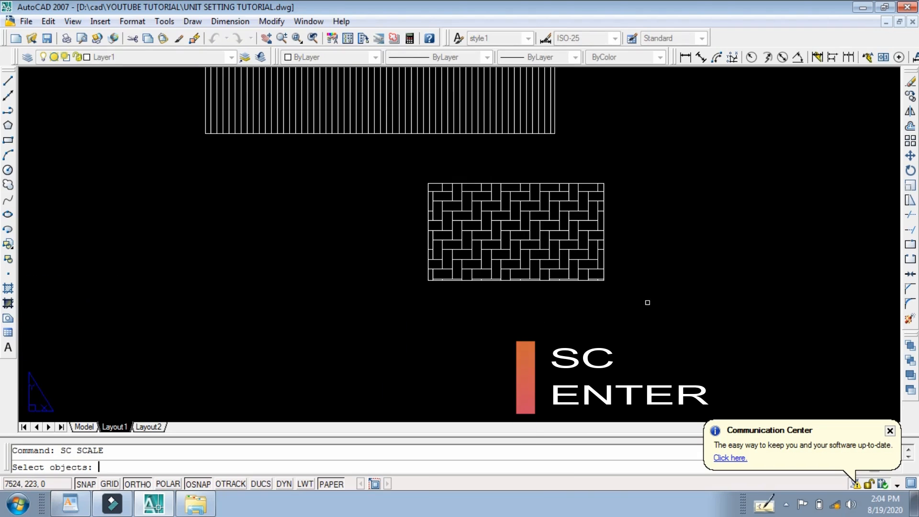
{"action": "left_click", "coordinate": [616, 170]}
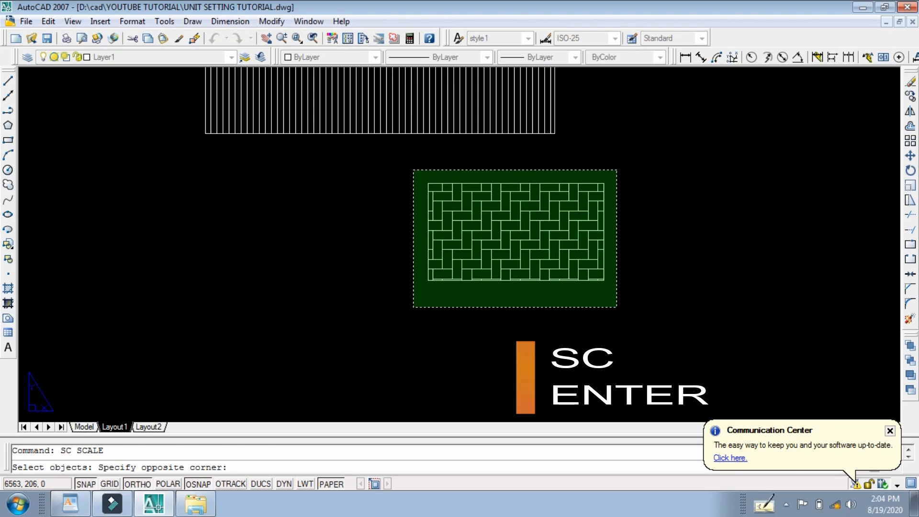
{"action": "left_click", "coordinate": [412, 306]}
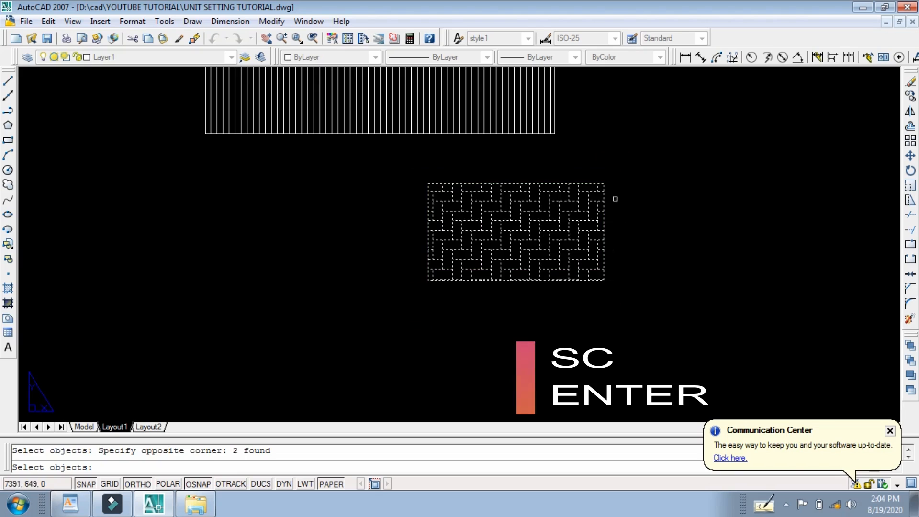
{"action": "scroll", "coordinate": [614, 191], "scroll_direction": "up", "scroll_amount": 4}
{"action": "key", "text": "Return"}
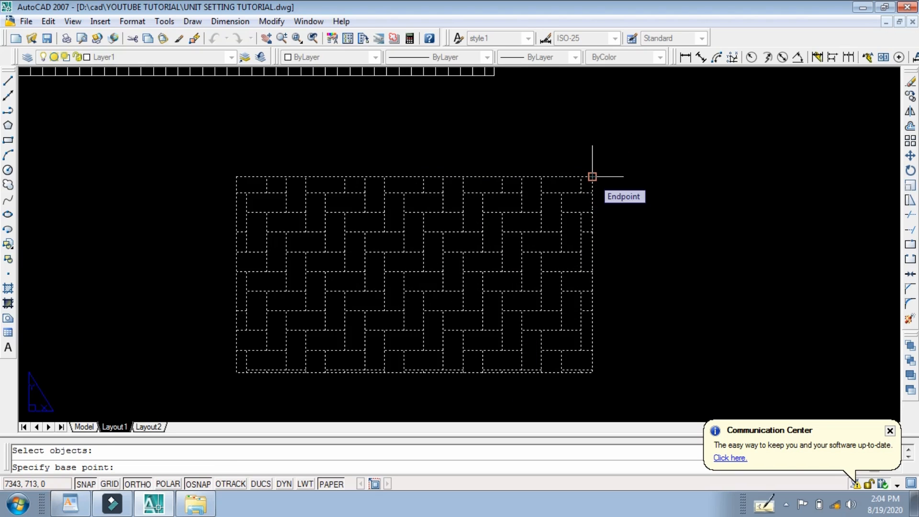
{"action": "left_click", "coordinate": [592, 177]}
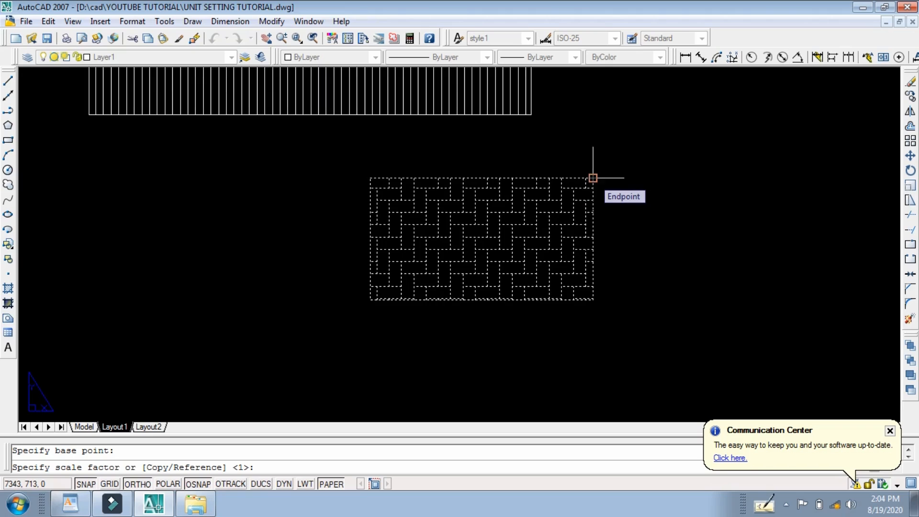
{"action": "left_click", "coordinate": [264, 471]}
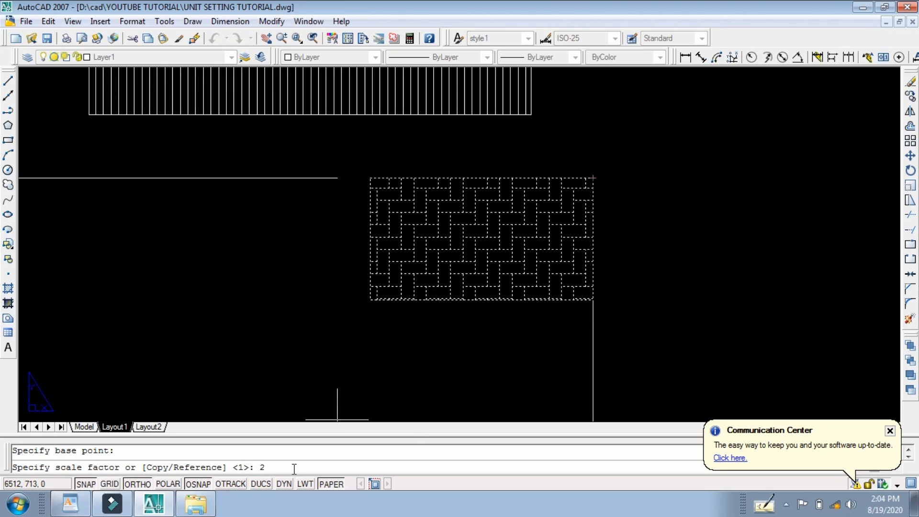
{"action": "key", "text": "Return"}
{"action": "scroll", "coordinate": [488, 293], "scroll_direction": "down", "scroll_amount": 2}
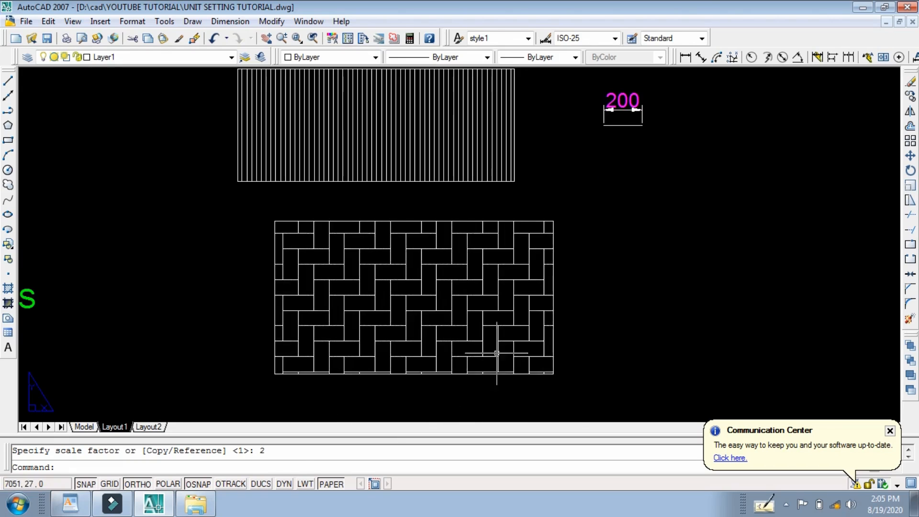
{"action": "scroll", "coordinate": [526, 301], "scroll_direction": "up", "scroll_amount": 1}
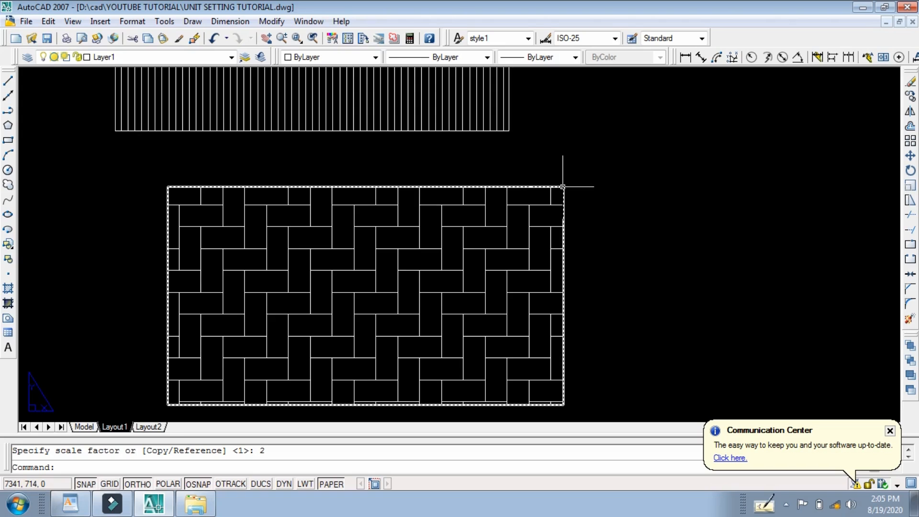
Step: Scale the underlined title "15 INTERMEDIATE COMMAND IN AUTOCAD" by a factor of 3 about its lower-left end
{"action": "scroll", "coordinate": [562, 186], "scroll_direction": "down", "scroll_amount": 2}
{"action": "scroll", "coordinate": [596, 307], "scroll_direction": "down", "scroll_amount": 3}
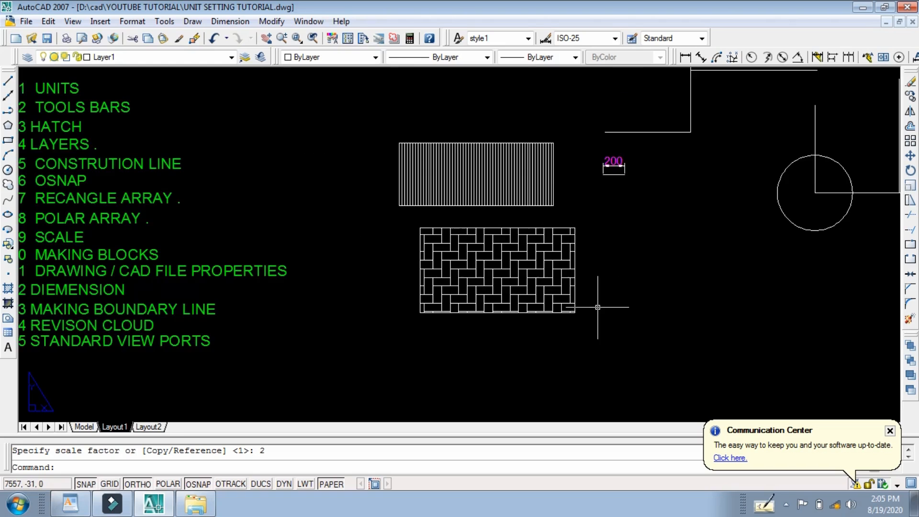
{"action": "scroll", "coordinate": [450, 133], "scroll_direction": "up", "scroll_amount": 3}
{"action": "scroll", "coordinate": [449, 133], "scroll_direction": "down", "scroll_amount": 3}
{"action": "scroll", "coordinate": [496, 173], "scroll_direction": "up", "scroll_amount": 1}
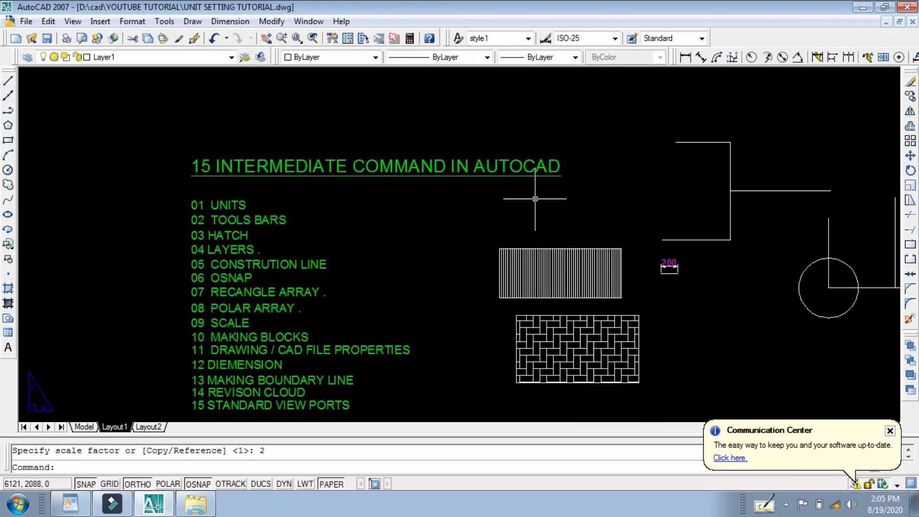
{"action": "key", "text": "Return"}
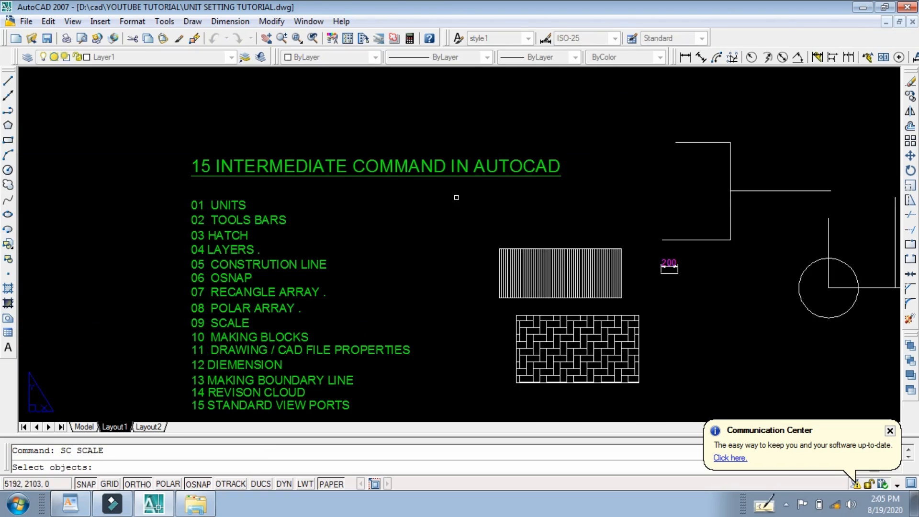
{"action": "left_click", "coordinate": [393, 172]}
{"action": "key", "text": "Return"}
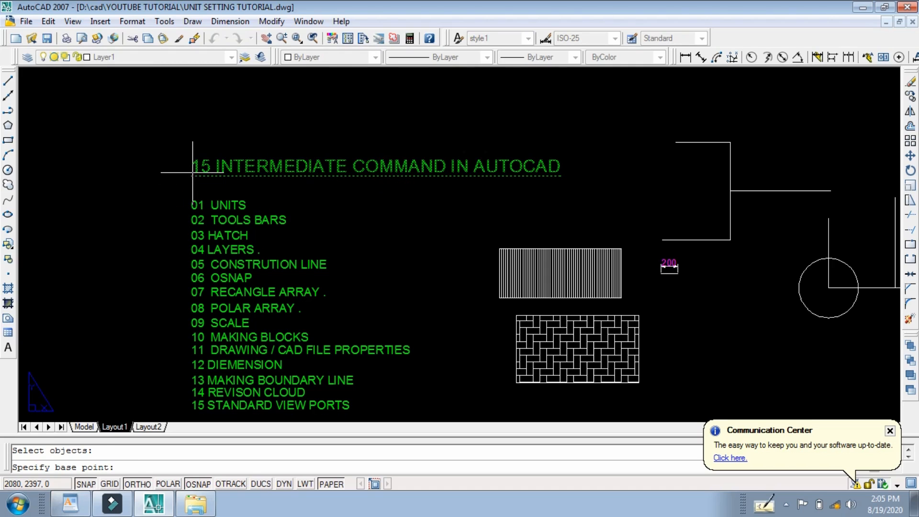
{"action": "left_click", "coordinate": [193, 172]}
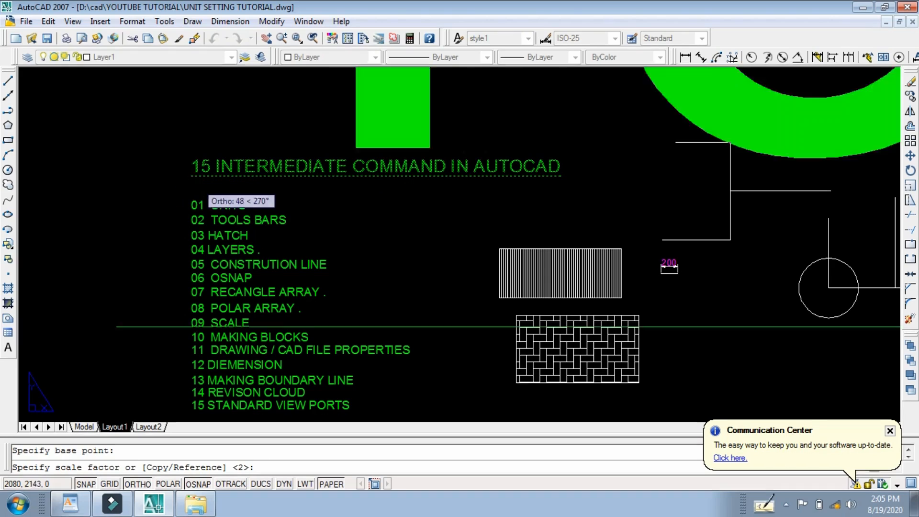
{"action": "left_click", "coordinate": [258, 464]}
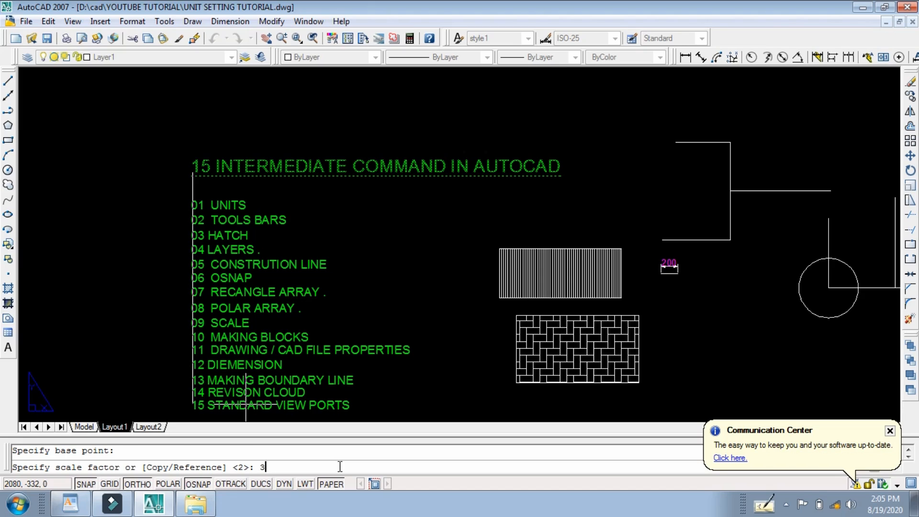
{"action": "type", "text": "3"}
{"action": "key", "text": "Return"}
{"action": "scroll", "coordinate": [340, 373], "scroll_direction": "down", "scroll_amount": 2}
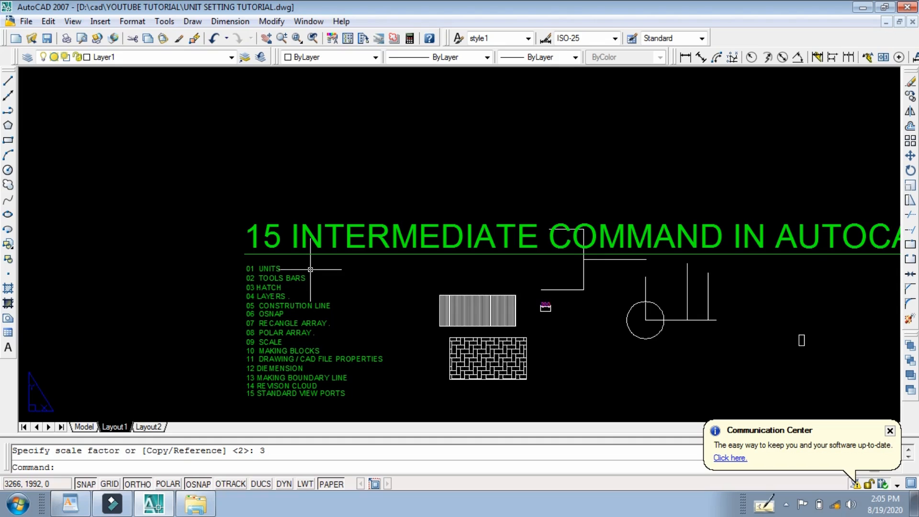
Step: Scale the enlarged title by a factor of 1, using a base point at its lower-right end
{"action": "key", "text": "Return"}
{"action": "left_click", "coordinate": [308, 253]}
{"action": "key", "text": "Return"}
{"action": "scroll", "coordinate": [249, 267], "scroll_direction": "up", "scroll_amount": 2}
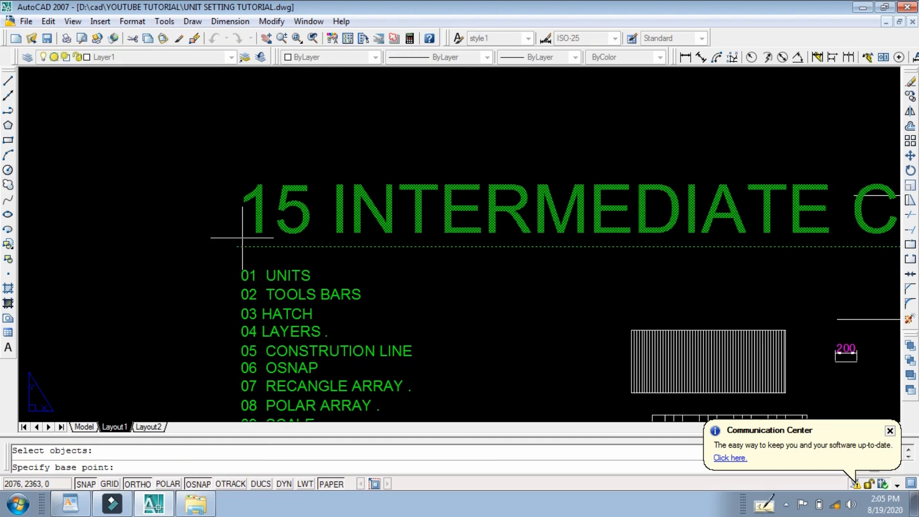
{"action": "scroll", "coordinate": [650, 262], "scroll_direction": "down", "scroll_amount": 5}
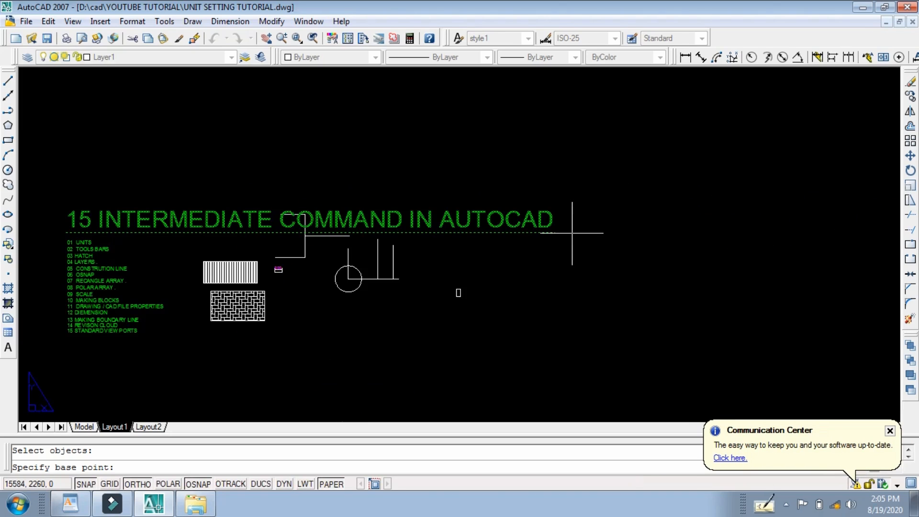
{"action": "scroll", "coordinate": [550, 224], "scroll_direction": "up", "scroll_amount": 4}
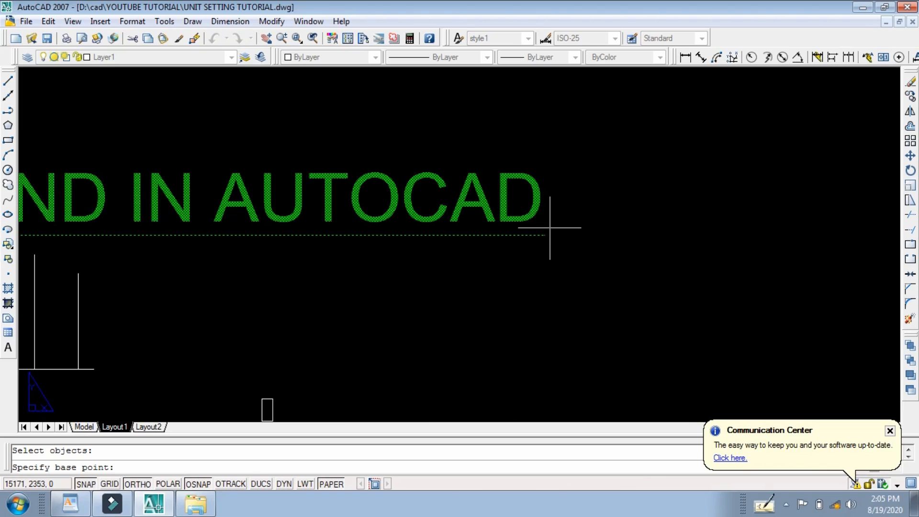
{"action": "left_click", "coordinate": [550, 228]}
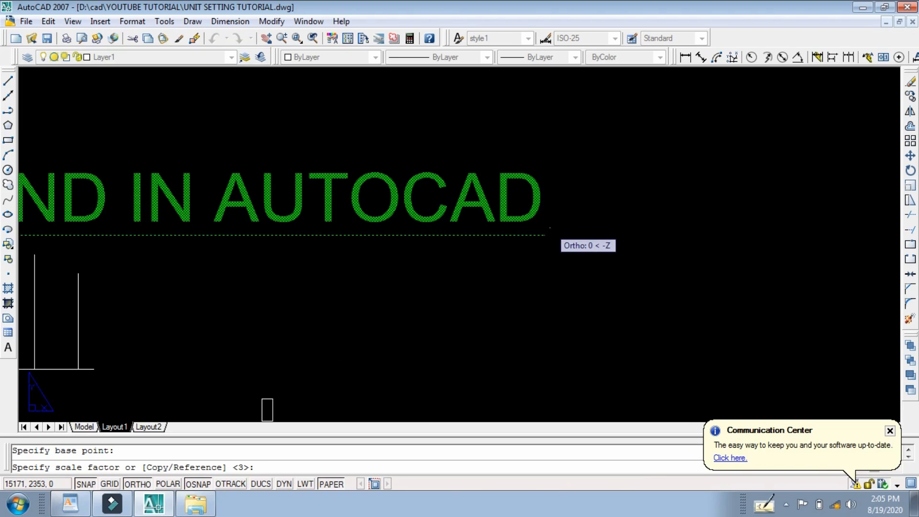
{"action": "scroll", "coordinate": [550, 227], "scroll_direction": "down", "scroll_amount": 2}
{"action": "scroll", "coordinate": [550, 227], "scroll_direction": "down", "scroll_amount": 3}
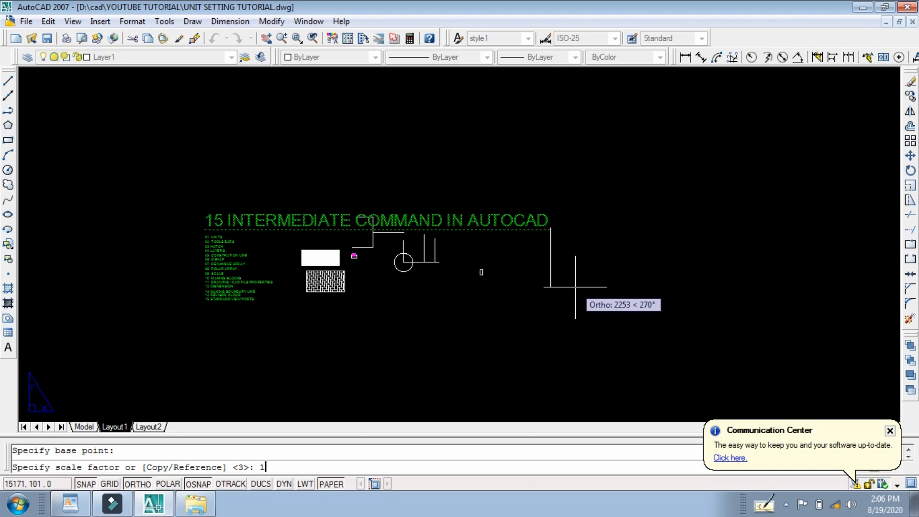
{"action": "type", "text": "1"}
{"action": "key", "text": "Return"}
Step: Scale the title by a factor of 0.5 about its right end, then leave the Scale command
{"action": "type", "text": "SC"}
{"action": "key", "text": "Return"}
{"action": "left_click", "coordinate": [532, 221]}
{"action": "key", "text": "Return"}
{"action": "left_click", "coordinate": [549, 225]}
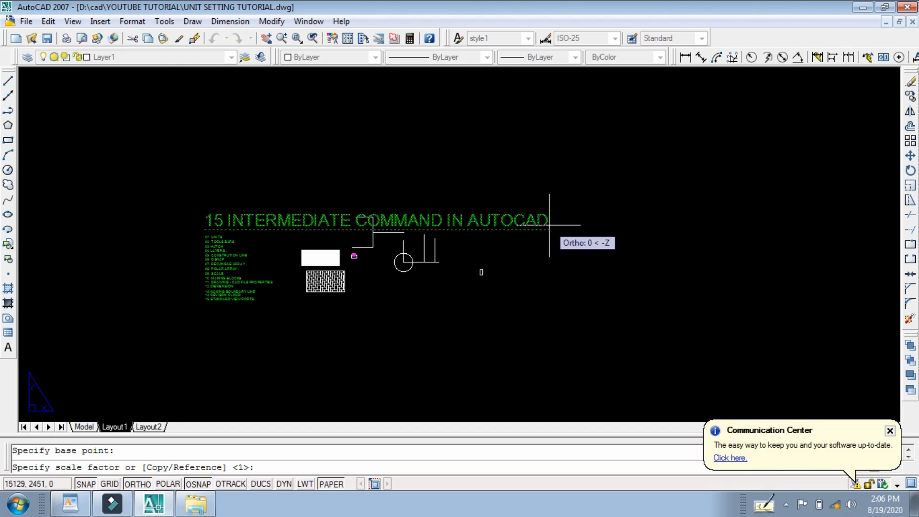
{"action": "type", "text": "0.5"}
{"action": "key", "text": "Return"}
{"action": "key", "text": "Return"}
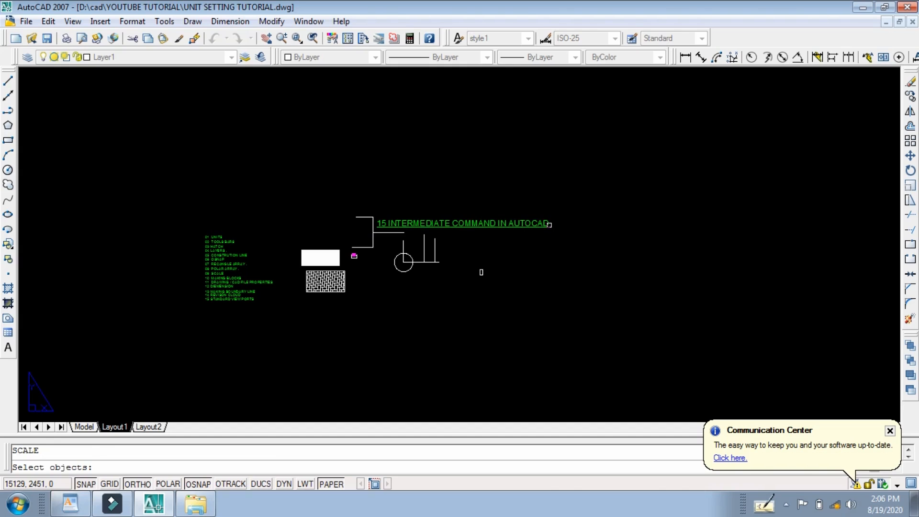
{"action": "key", "text": "Return"}
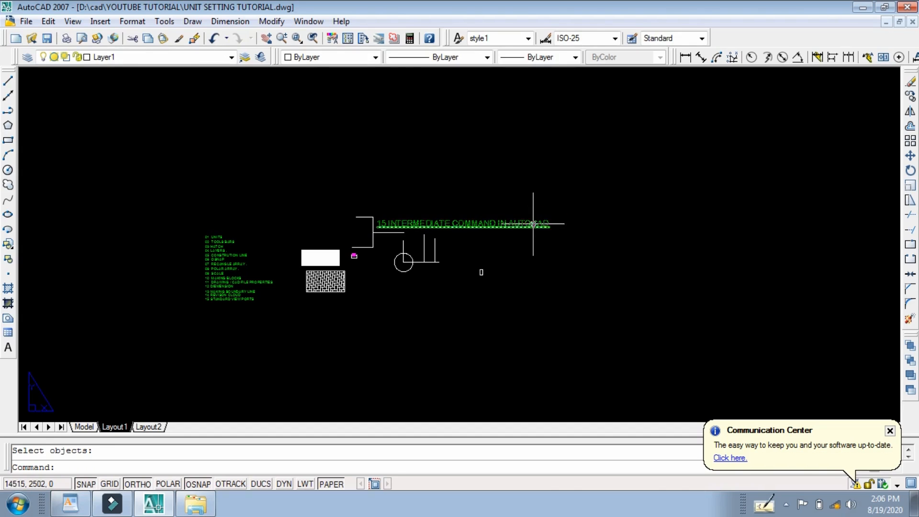
Step: Move the reduced title horizontally to the left so that it sits above the numbered command list
{"action": "scroll", "coordinate": [538, 223], "scroll_direction": "up", "scroll_amount": 3}
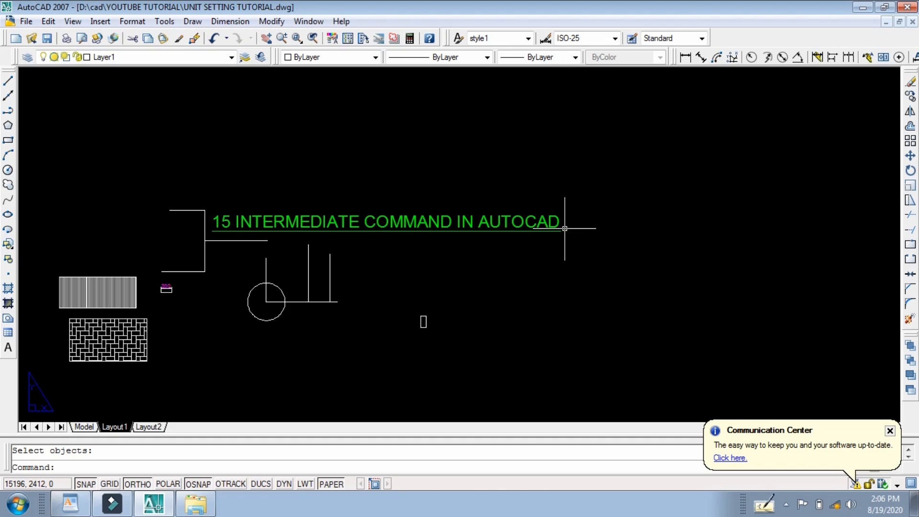
{"action": "type", "text": "M"}
{"action": "key", "text": "Return"}
{"action": "left_click", "coordinate": [552, 220]}
{"action": "key", "text": "Return"}
{"action": "left_click", "coordinate": [588, 199]}
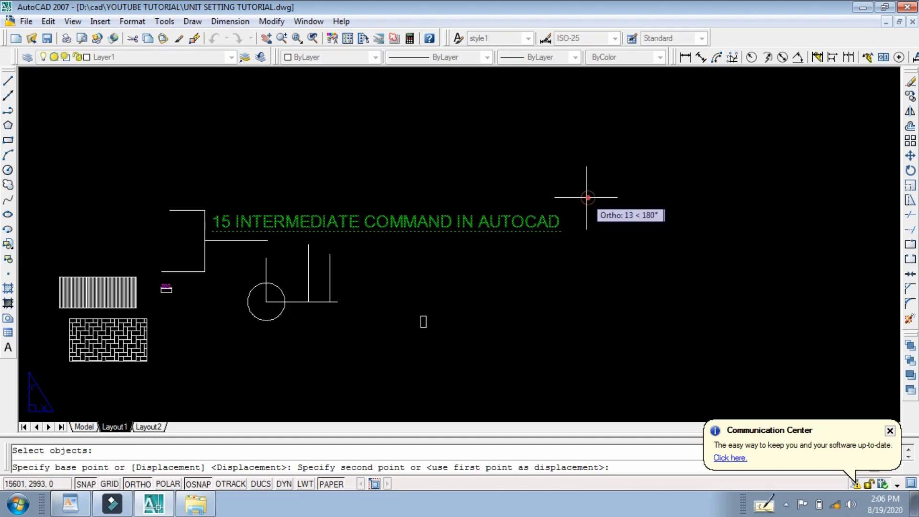
{"action": "middle_click_drag", "start_coordinate": [443, 191], "coordinate": [668, 211]}
{"action": "left_click", "coordinate": [444, 156]}
Step: Move the title a little farther left above the numbered list and save the drawing
{"action": "middle_click_drag", "start_coordinate": [418, 276], "coordinate": [514, 296]}
{"action": "middle_click_drag", "start_coordinate": [459, 281], "coordinate": [468, 255]}
{"action": "left_click", "coordinate": [401, 254]}
{"action": "left_click", "coordinate": [380, 228]}
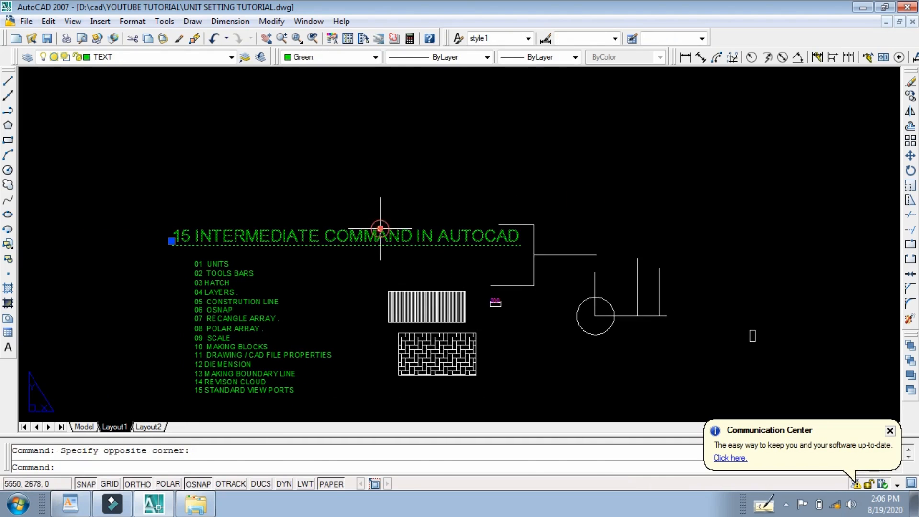
{"action": "type", "text": "M"}
{"action": "key", "text": "Return"}
{"action": "left_click", "coordinate": [449, 193]}
{"action": "left_click", "coordinate": [369, 193]}
{"action": "middle_click_drag", "start_coordinate": [387, 286], "coordinate": [420, 278]}
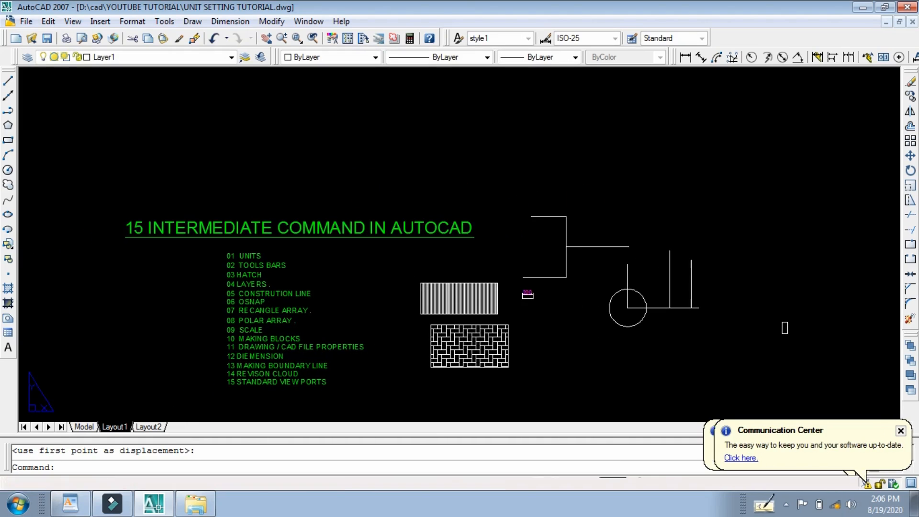
{"action": "key", "text": "ctrl+s"}
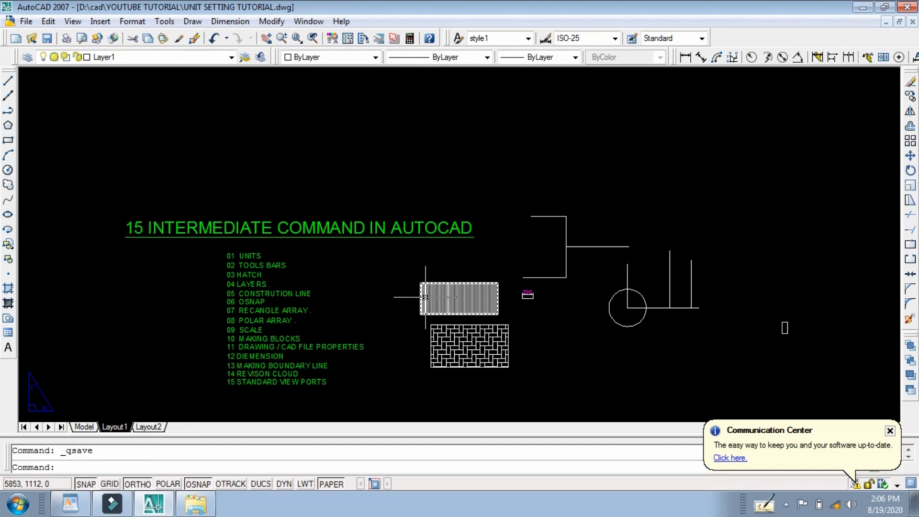
Step: Scale the herringbone-hatched rectangle and its hatch by a factor of 0.5 about the midpoint of its upper edge
{"action": "scroll", "coordinate": [492, 385], "scroll_direction": "up", "scroll_amount": 2}
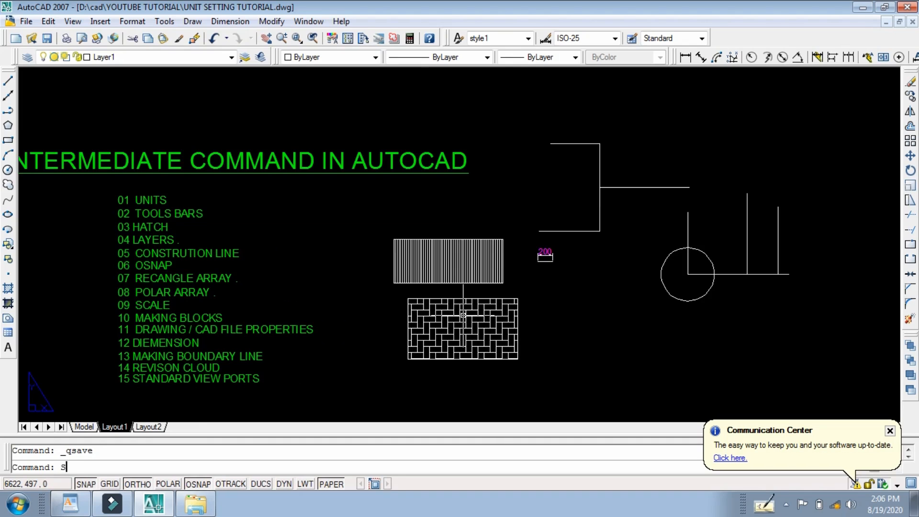
{"action": "type", "text": "SC"}
{"action": "key", "text": "Return"}
{"action": "scroll", "coordinate": [480, 358], "scroll_direction": "up", "scroll_amount": 2}
{"action": "left_click", "coordinate": [593, 376]}
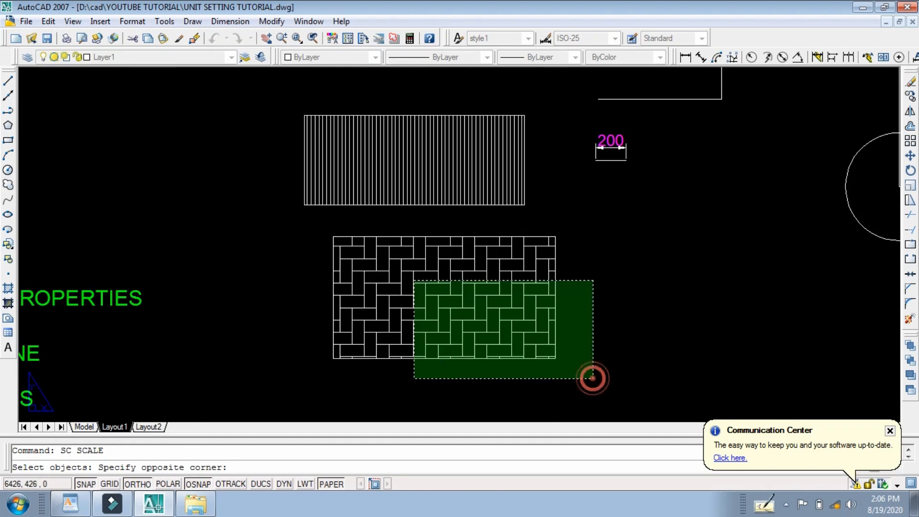
{"action": "left_click", "coordinate": [415, 281]}
{"action": "right_click", "coordinate": [437, 245]}
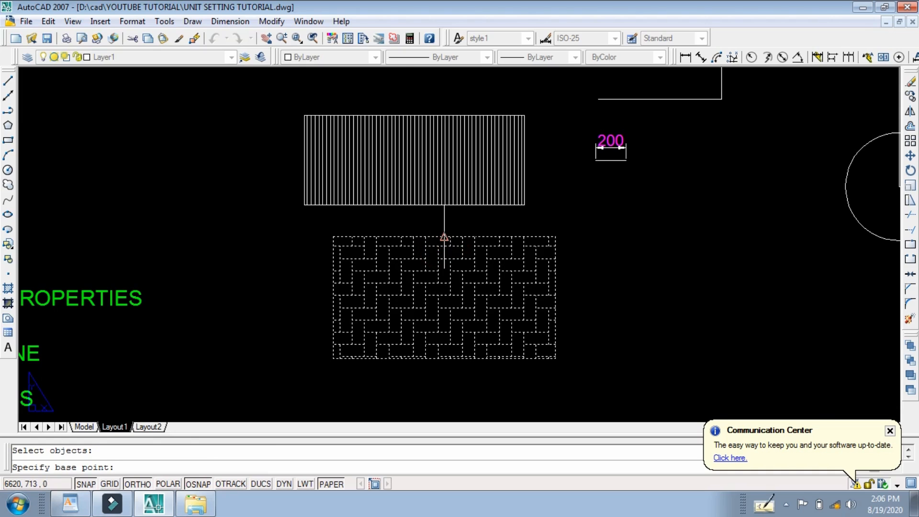
{"action": "scroll", "coordinate": [444, 249], "scroll_direction": "up", "scroll_amount": 3}
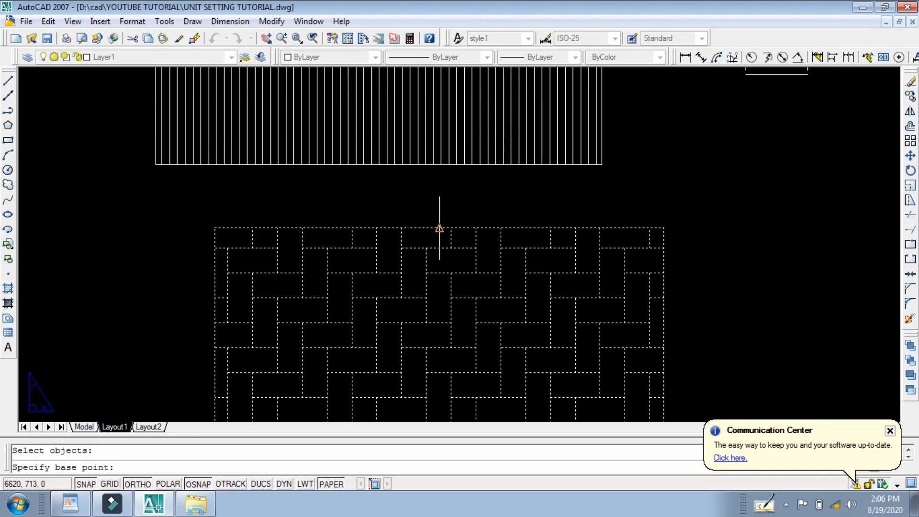
{"action": "left_click", "coordinate": [440, 228]}
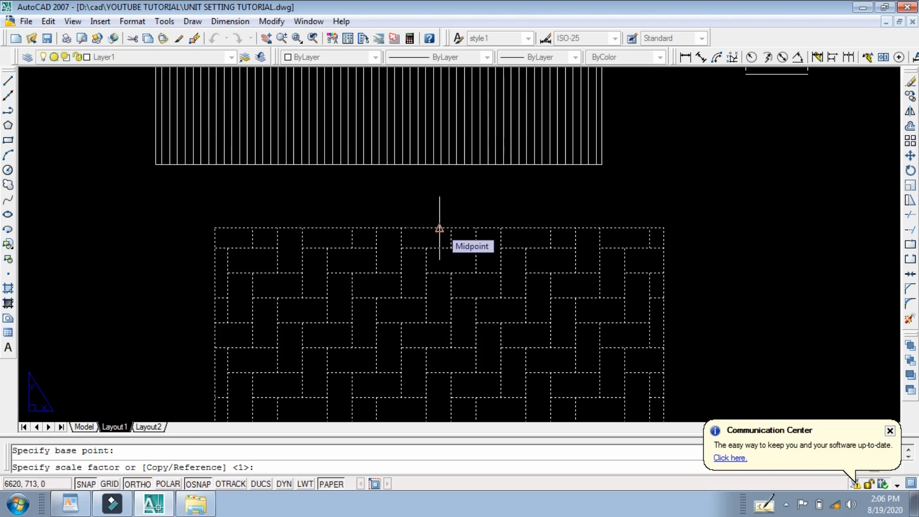
{"action": "type", "text": "0.5"}
{"action": "key", "text": "Return"}
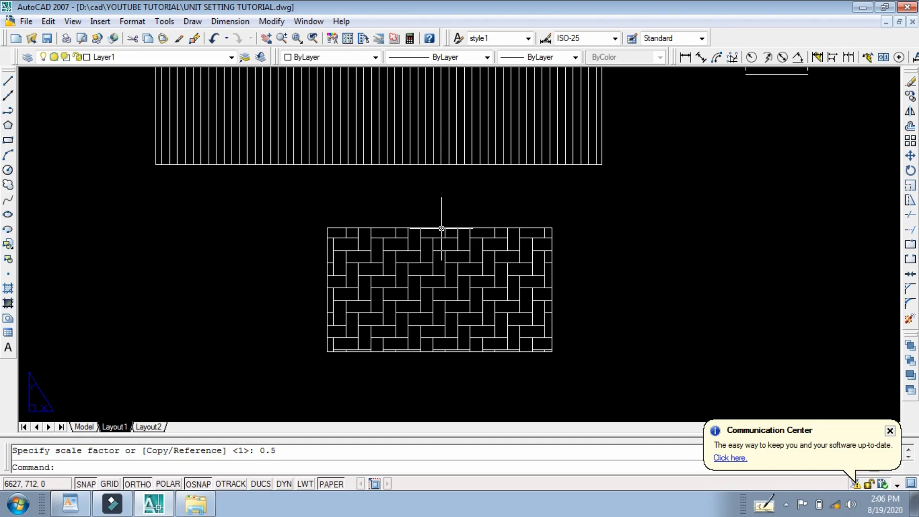
{"action": "scroll", "coordinate": [394, 287], "scroll_direction": "down", "scroll_amount": 2}
{"action": "scroll", "coordinate": [457, 372], "scroll_direction": "down", "scroll_amount": 2}
{"action": "scroll", "coordinate": [199, 390], "scroll_direction": "up", "scroll_amount": 3}
{"action": "scroll", "coordinate": [371, 317], "scroll_direction": "down", "scroll_amount": 2}
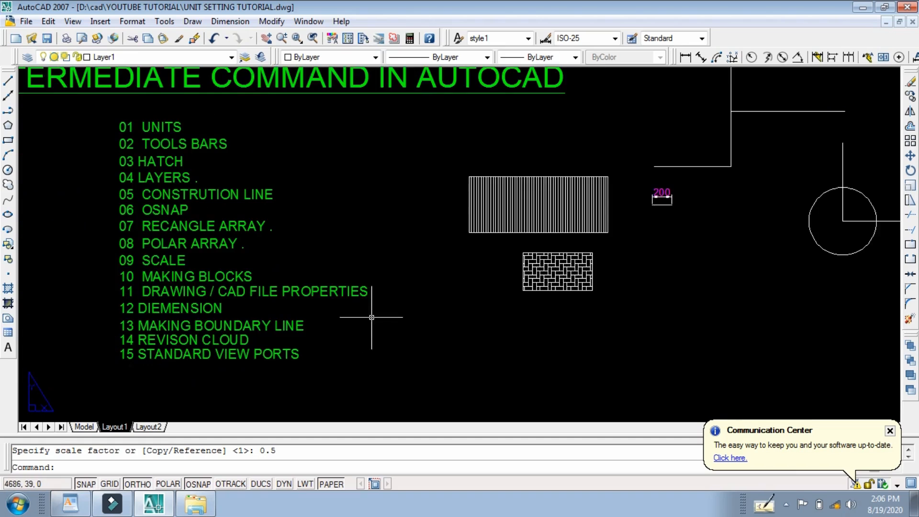
Step: Start a block definition named REC with the lower-right corner of the green rectangle as its base point
{"action": "scroll", "coordinate": [198, 283], "scroll_direction": "up", "scroll_amount": 3}
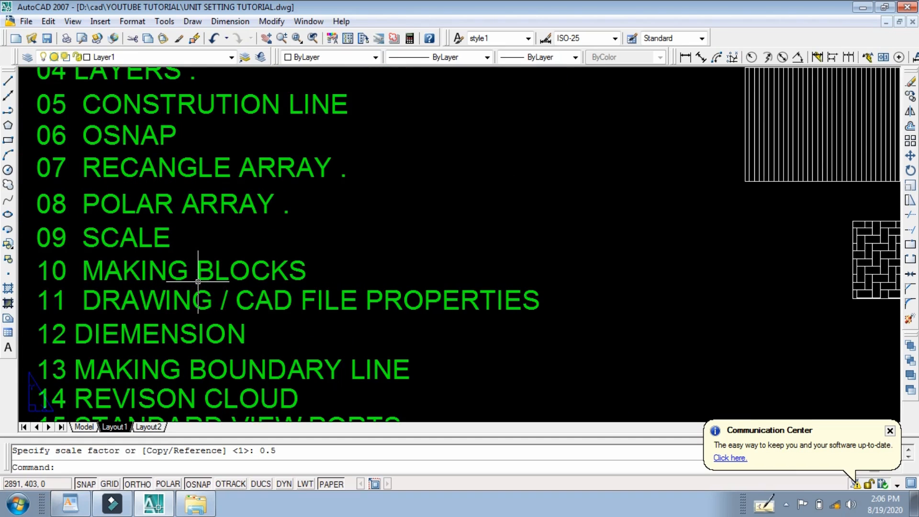
{"action": "scroll", "coordinate": [198, 321], "scroll_direction": "down", "scroll_amount": 2}
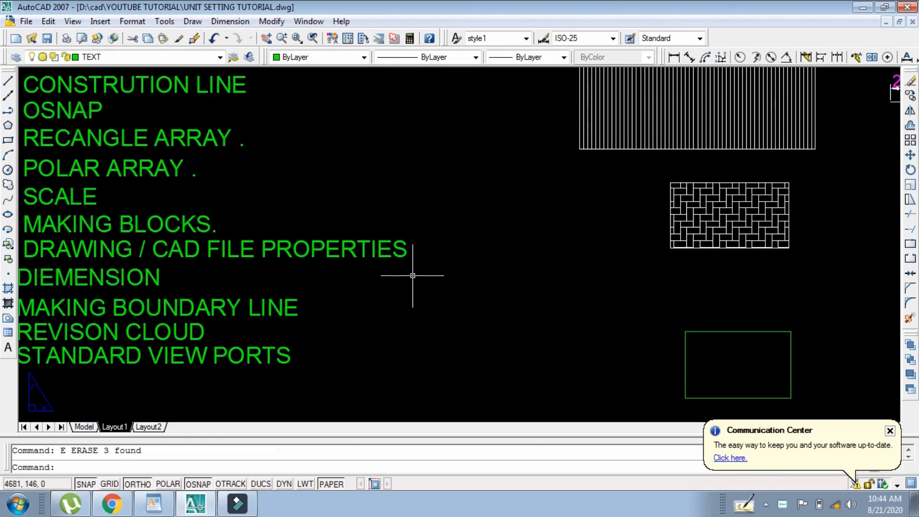
{"action": "scroll", "coordinate": [412, 275], "scroll_direction": "down", "scroll_amount": 2}
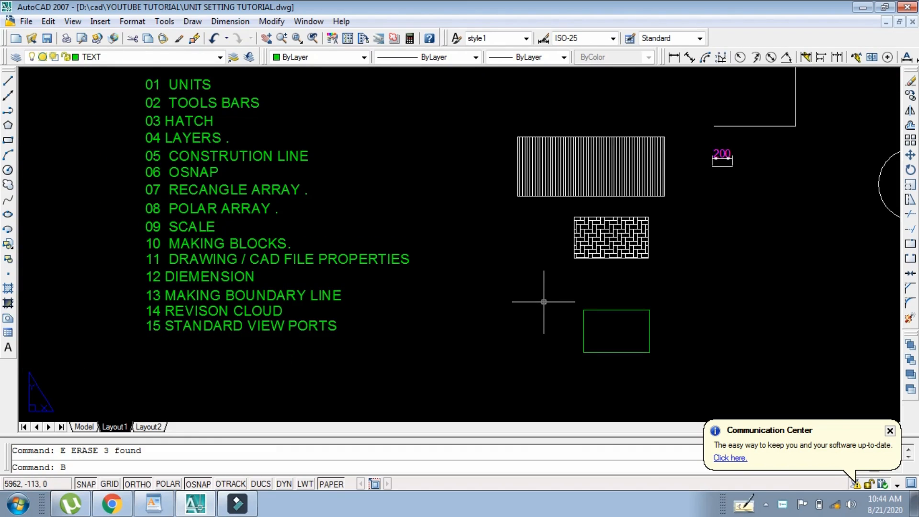
{"action": "type", "text": "B"}
{"action": "key", "text": "Return"}
{"action": "left_click_drag", "start_coordinate": [652, 141], "coordinate": [432, 100]}
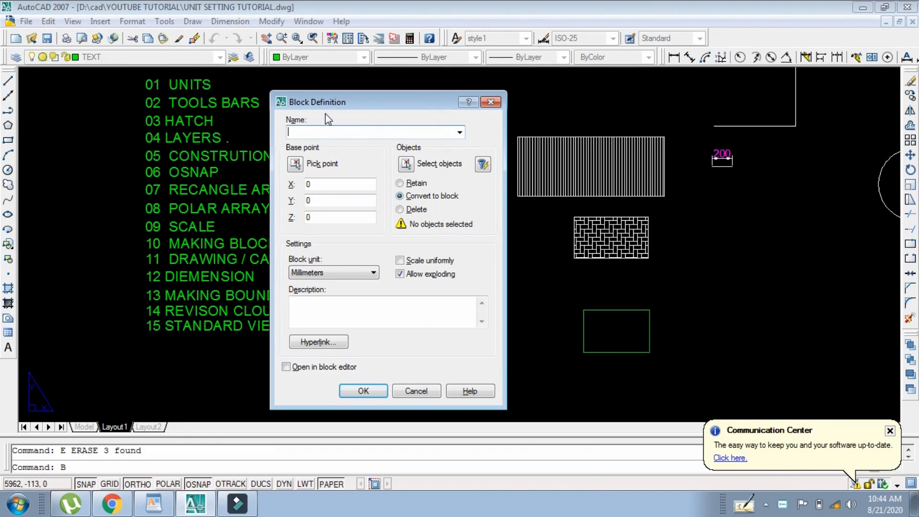
{"action": "left_click", "coordinate": [343, 137]}
{"action": "left_click", "coordinate": [296, 164]}
{"action": "scroll", "coordinate": [689, 397], "scroll_direction": "up", "scroll_amount": 3}
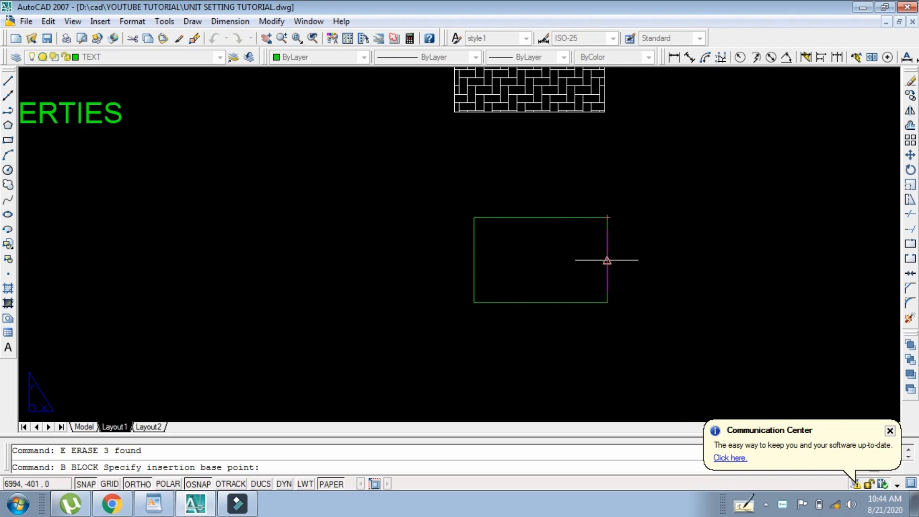
{"action": "left_click", "coordinate": [607, 303]}
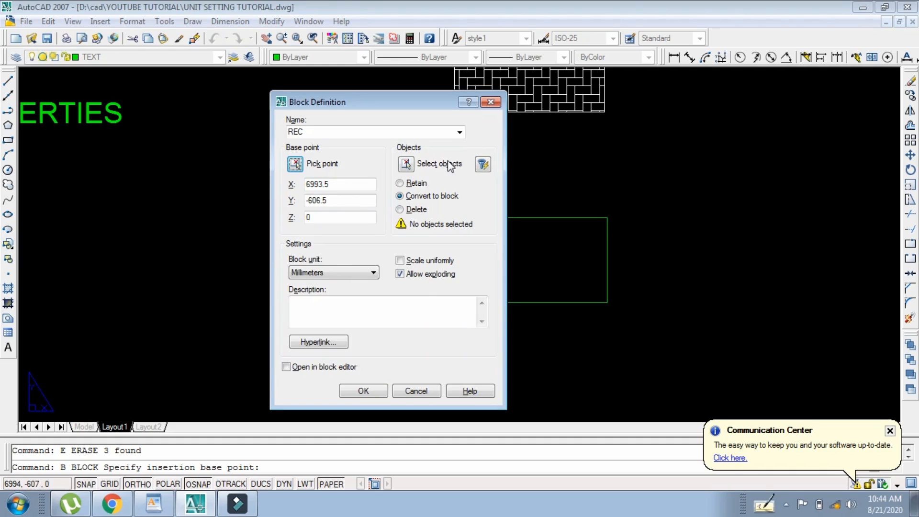
Step: Choose the green rectangle as the object that makes up the REC block
{"action": "left_click", "coordinate": [411, 164]}
{"action": "left_click", "coordinate": [440, 203]}
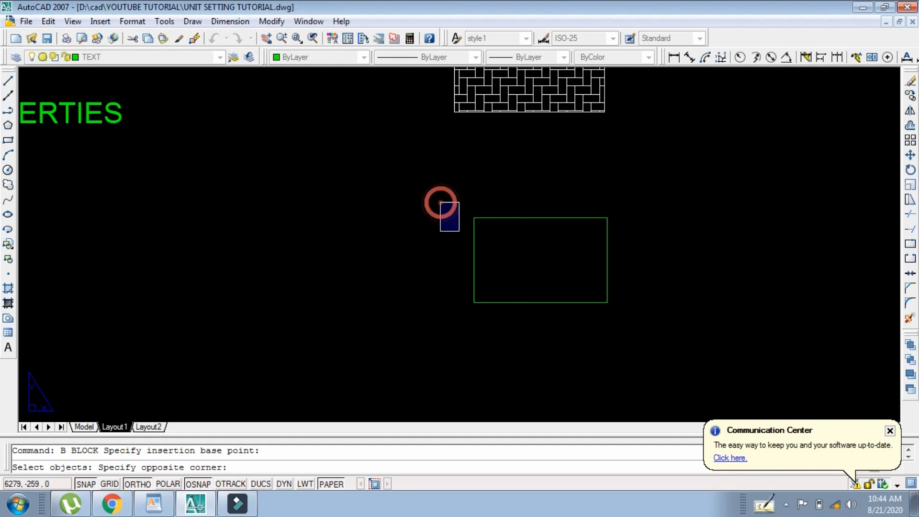
{"action": "left_click", "coordinate": [649, 330]}
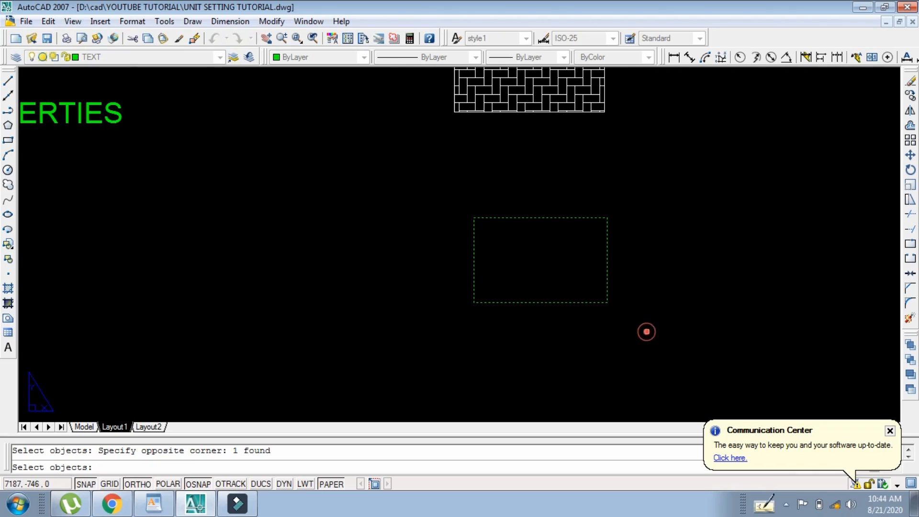
{"action": "scroll", "coordinate": [510, 349], "scroll_direction": "down", "scroll_amount": 1}
{"action": "right_click", "coordinate": [460, 338]}
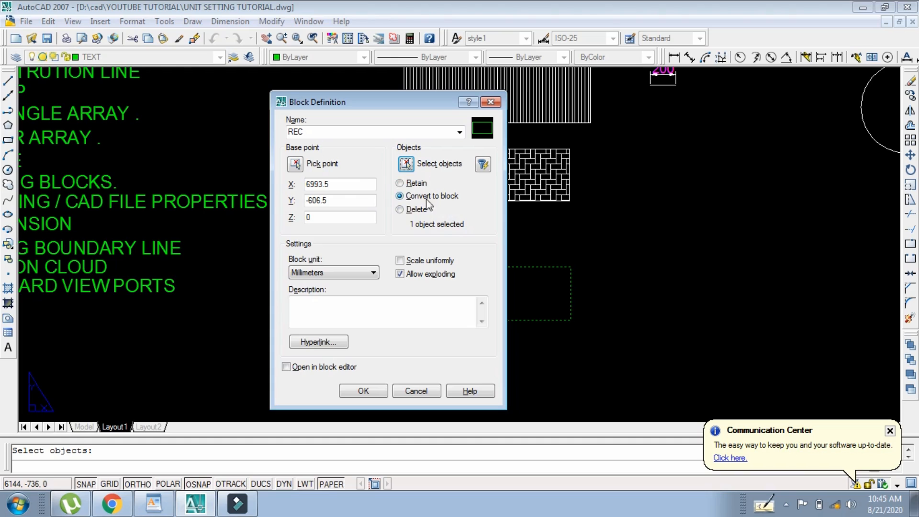
Step: Set the selected rectangle to be converted to a block and redefine the existing REC definition
{"action": "left_click", "coordinate": [411, 183]}
{"action": "left_click", "coordinate": [408, 197]}
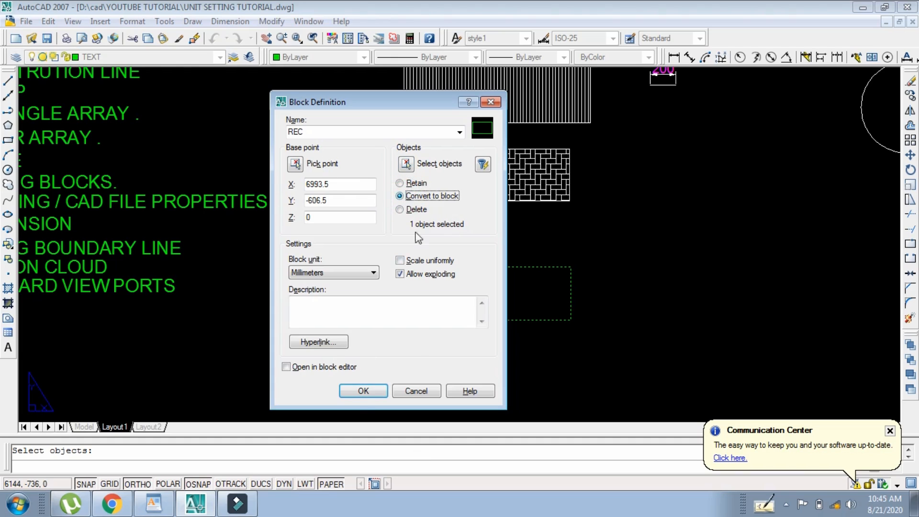
{"action": "left_click", "coordinate": [363, 392]}
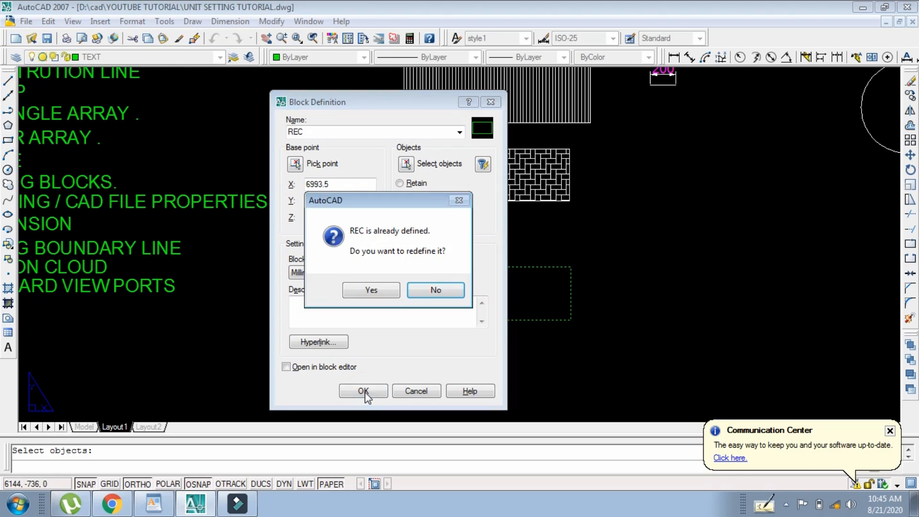
{"action": "left_click", "coordinate": [371, 290]}
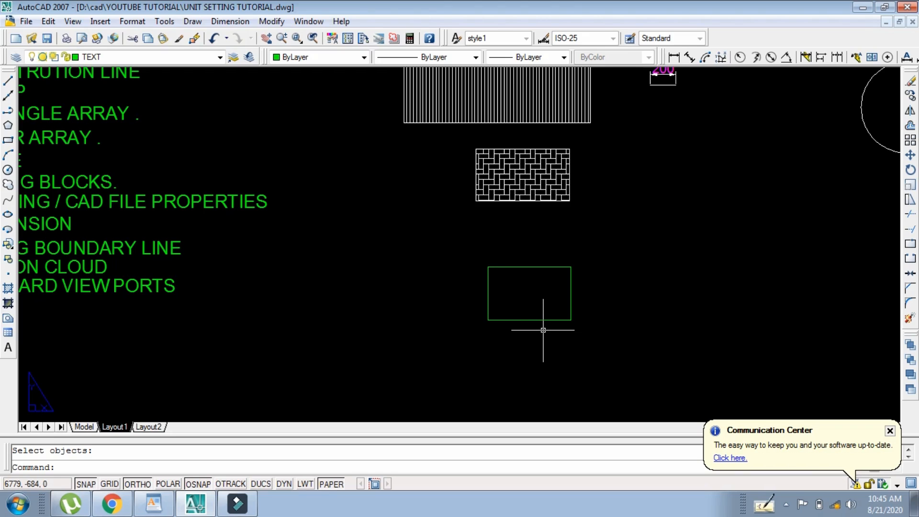
Step: Insert a REC block at scale 1 and angle 0 to the right of the original rectangle, level with it
{"action": "scroll", "coordinate": [544, 316], "scroll_direction": "down", "scroll_amount": 3}
{"action": "scroll", "coordinate": [584, 308], "scroll_direction": "up", "scroll_amount": 5}
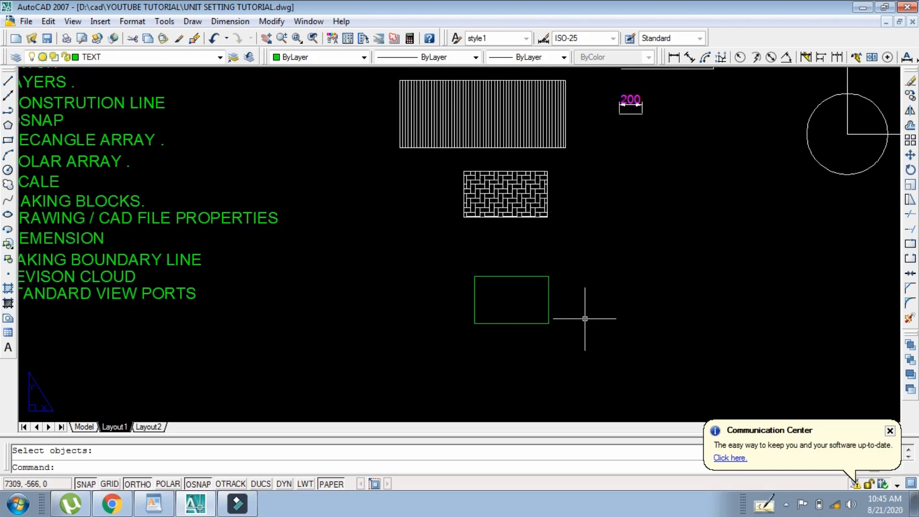
{"action": "scroll", "coordinate": [297, 308], "scroll_direction": "down", "scroll_amount": 2}
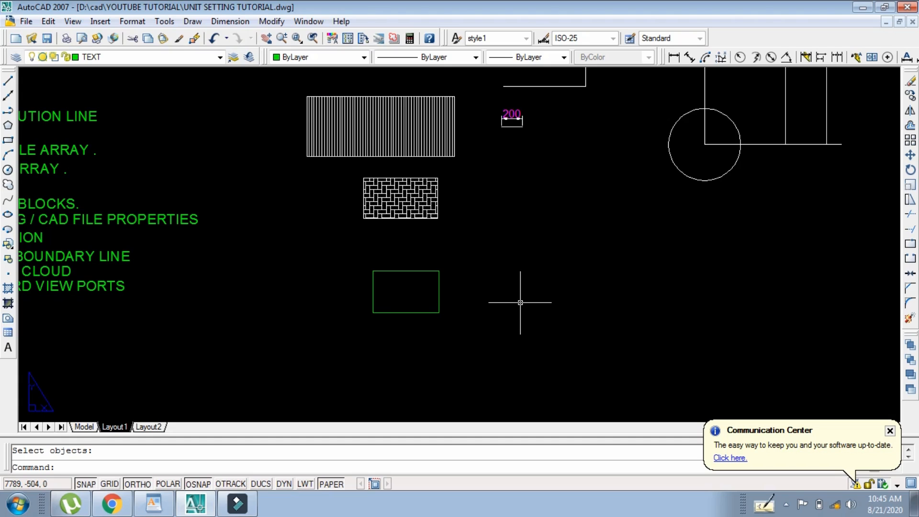
{"action": "type", "text": "I"}
{"action": "key", "text": "Return"}
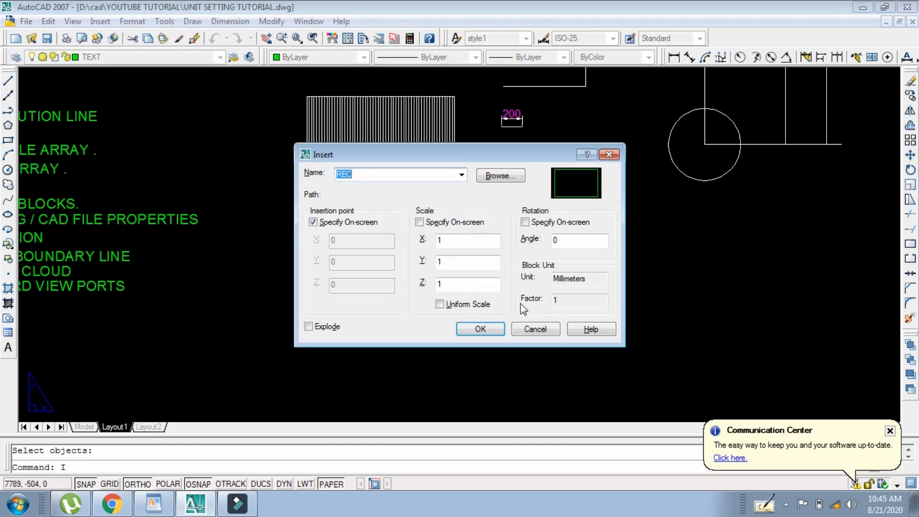
{"action": "left_click", "coordinate": [461, 175]}
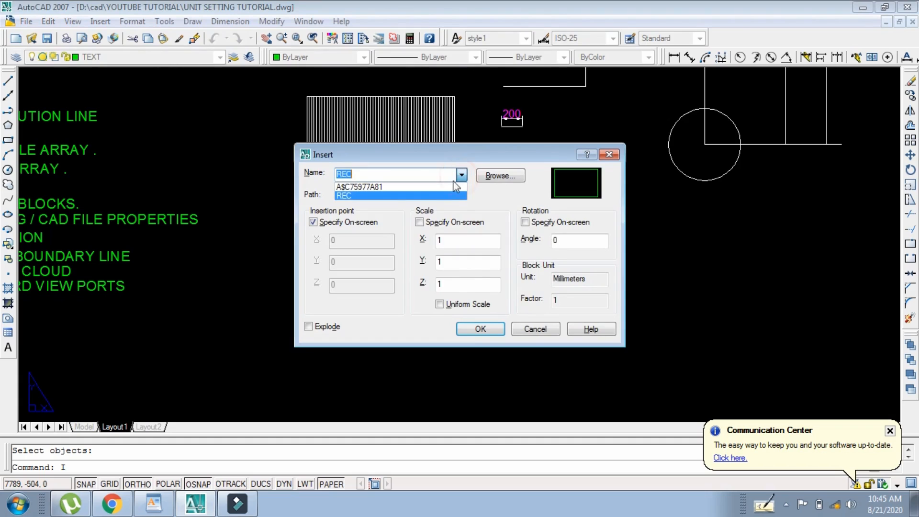
{"action": "left_click", "coordinate": [358, 197]}
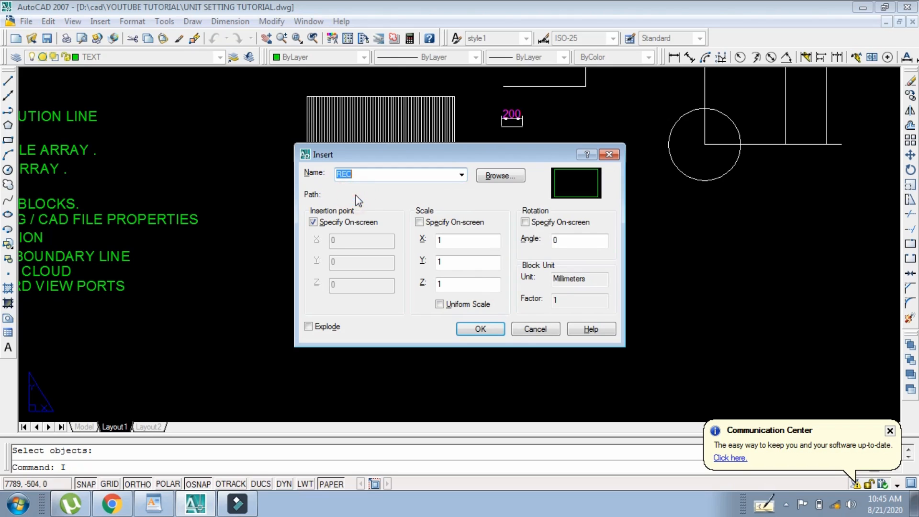
{"action": "left_click", "coordinate": [480, 329]}
{"action": "scroll", "coordinate": [570, 318], "scroll_direction": "up", "scroll_amount": 1}
{"action": "left_click", "coordinate": [532, 312]}
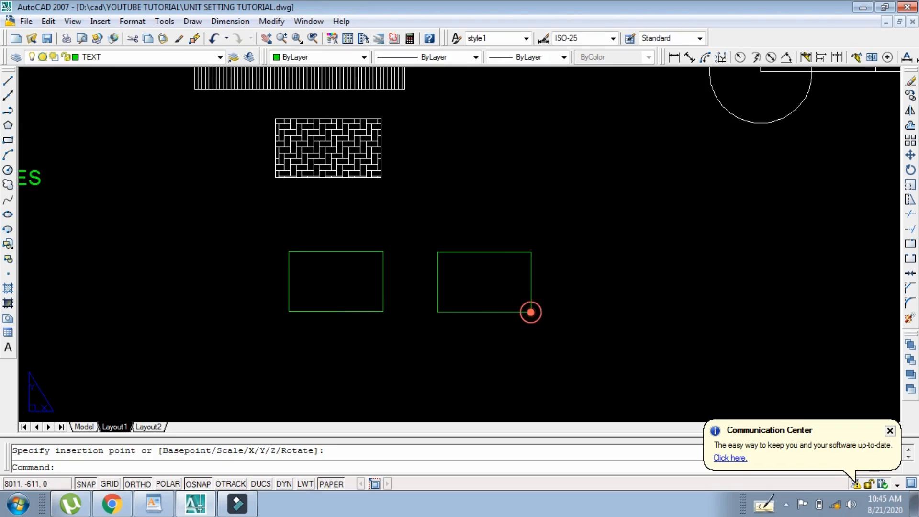
Step: Insert another REC block directly below the first inserted copy
{"action": "type", "text": "I"}
{"action": "key", "text": "Return"}
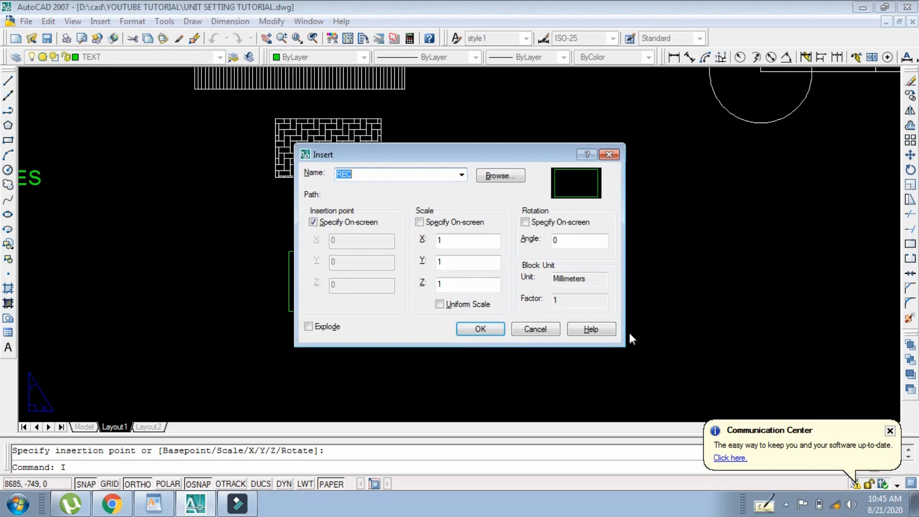
{"action": "left_click", "coordinate": [460, 332]}
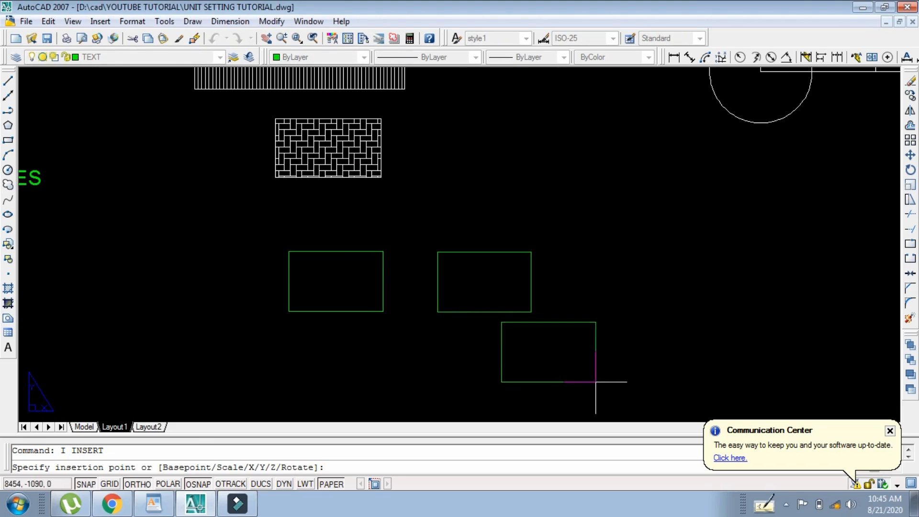
{"action": "scroll", "coordinate": [580, 280], "scroll_direction": "down", "scroll_amount": 2}
{"action": "scroll", "coordinate": [556, 332], "scroll_direction": "up", "scroll_amount": 2}
{"action": "left_click", "coordinate": [546, 355]}
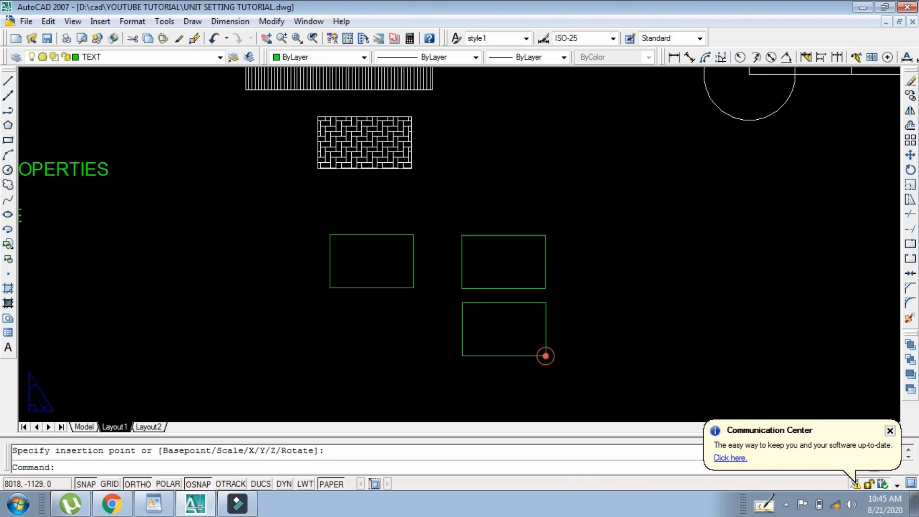
Step: Insert two more REC blocks to the right of the existing copies, completing a two-by-two grid
{"action": "key", "text": "Return"}
{"action": "left_click", "coordinate": [488, 330]}
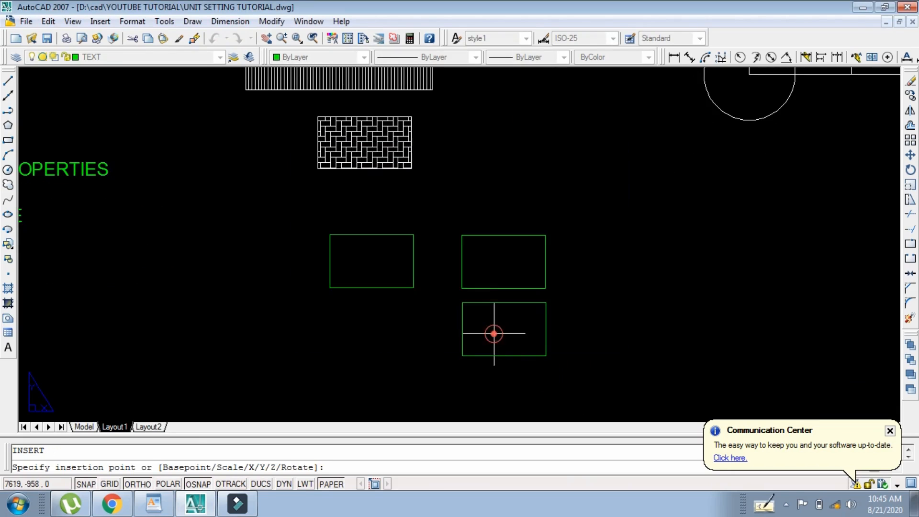
{"action": "left_click", "coordinate": [651, 355]}
{"action": "key", "text": "Return"}
{"action": "left_click", "coordinate": [491, 330]}
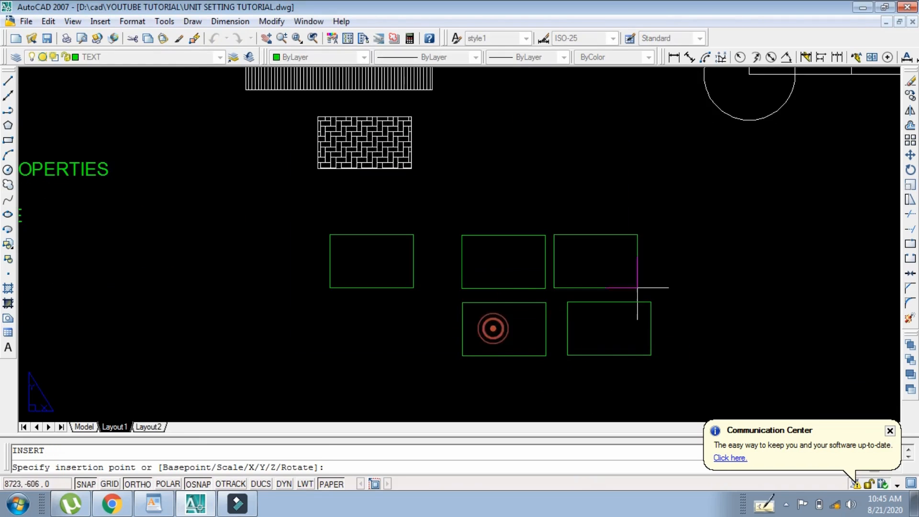
{"action": "left_click", "coordinate": [651, 287]}
Step: Insert two further REC blocks below the grid to form a third row, the right one first
{"action": "scroll", "coordinate": [642, 292], "scroll_direction": "down", "scroll_amount": 3}
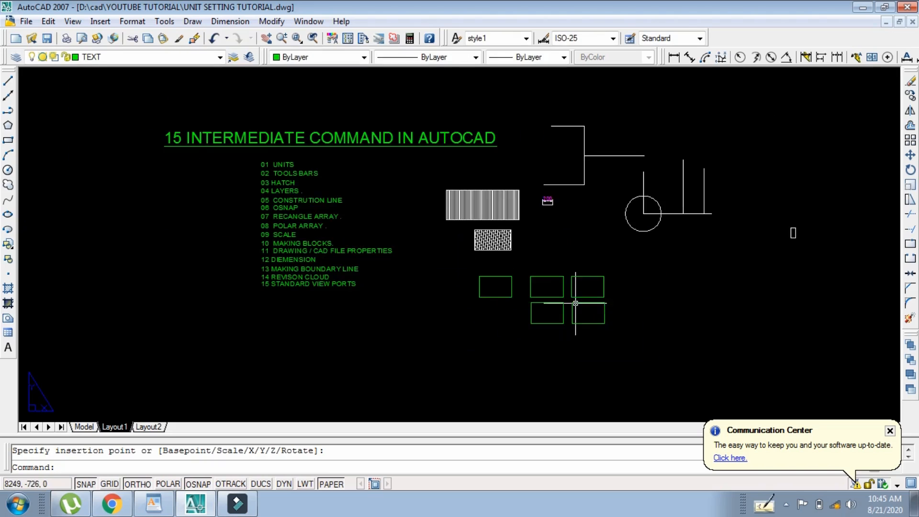
{"action": "key", "text": "Return"}
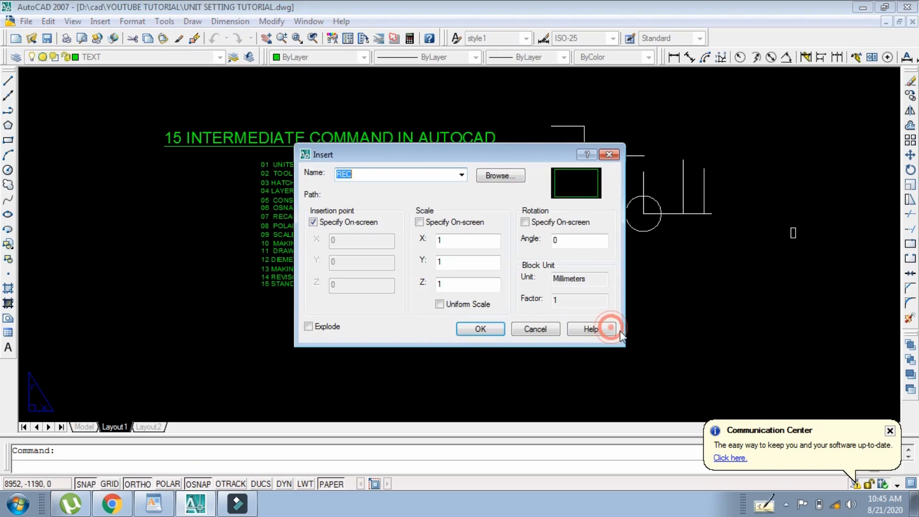
{"action": "left_click", "coordinate": [489, 332]}
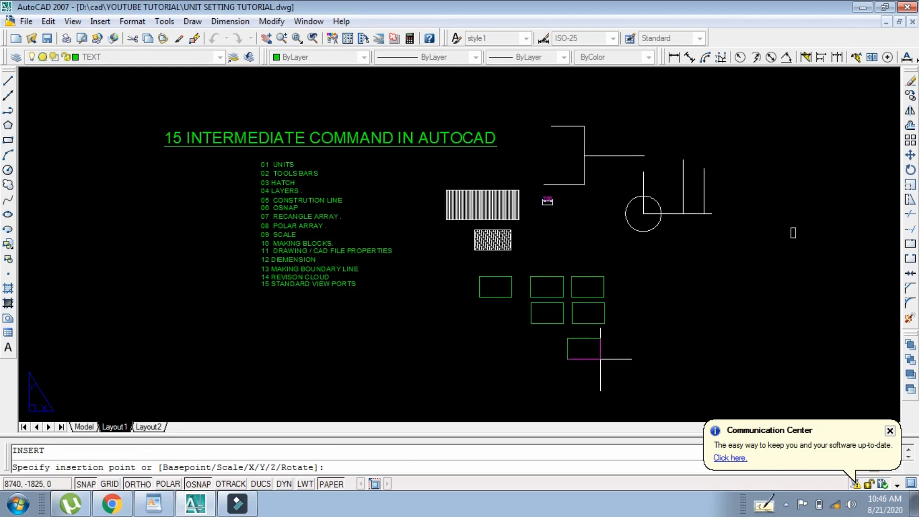
{"action": "scroll", "coordinate": [607, 339], "scroll_direction": "up", "scroll_amount": 3}
{"action": "left_click", "coordinate": [606, 339]}
{"action": "key", "text": "Return"}
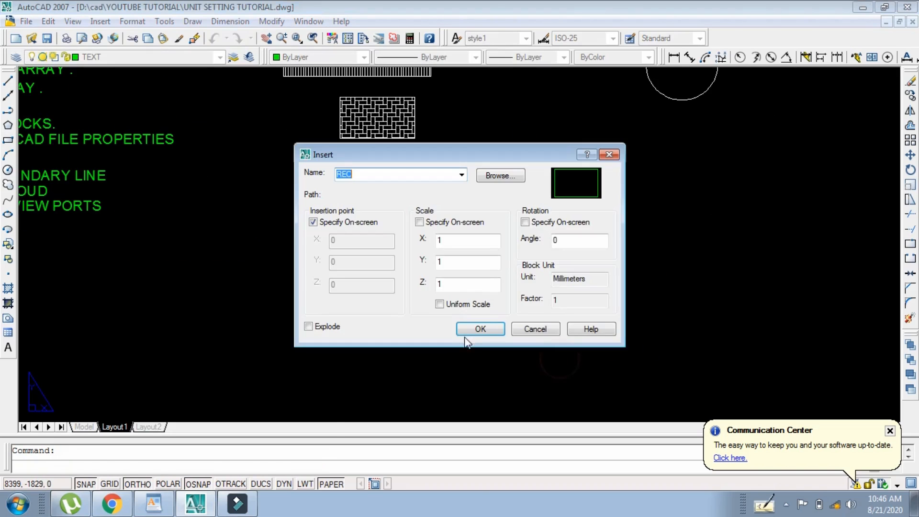
{"action": "left_click", "coordinate": [469, 331]}
{"action": "left_click", "coordinate": [521, 341]}
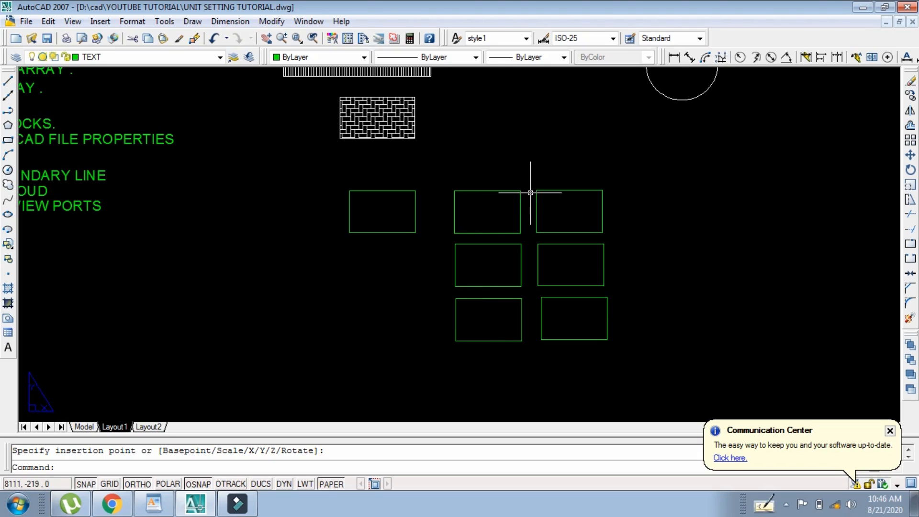
Step: Open the REC block definition in the Block Editor from the upper-left inserted copy
{"action": "scroll", "coordinate": [527, 209], "scroll_direction": "up", "scroll_amount": 3}
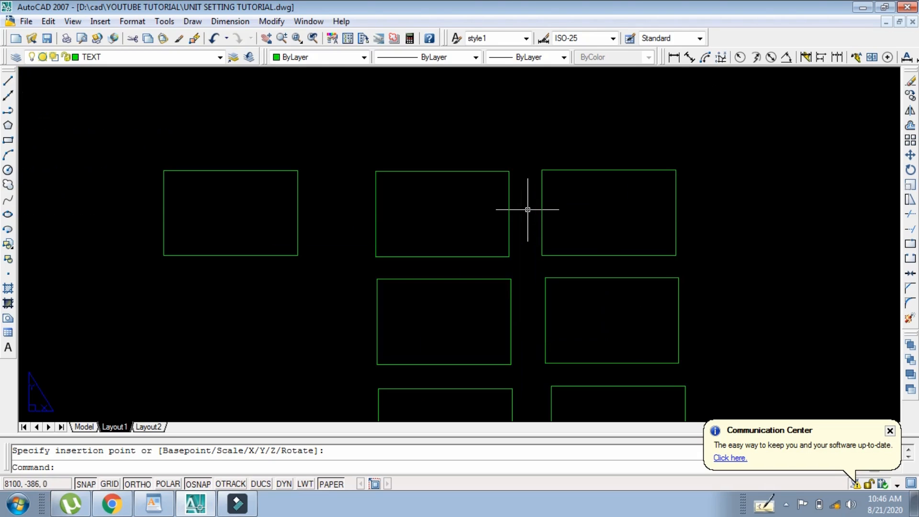
{"action": "scroll", "coordinate": [478, 192], "scroll_direction": "down", "scroll_amount": 2}
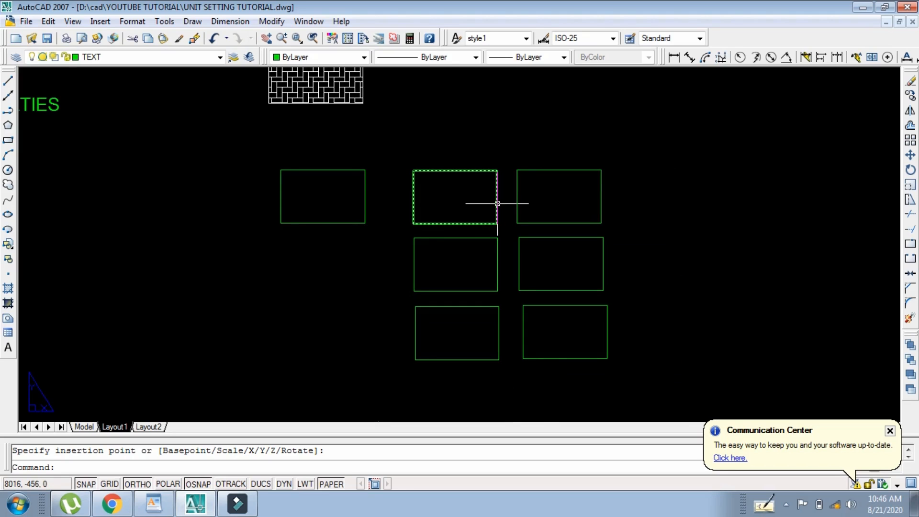
{"action": "double_click", "coordinate": [497, 203]}
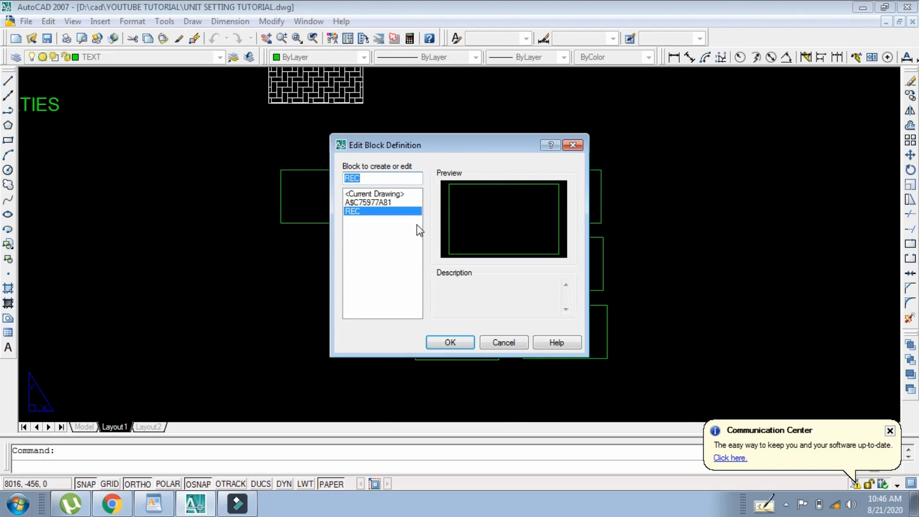
{"action": "left_click", "coordinate": [350, 214]}
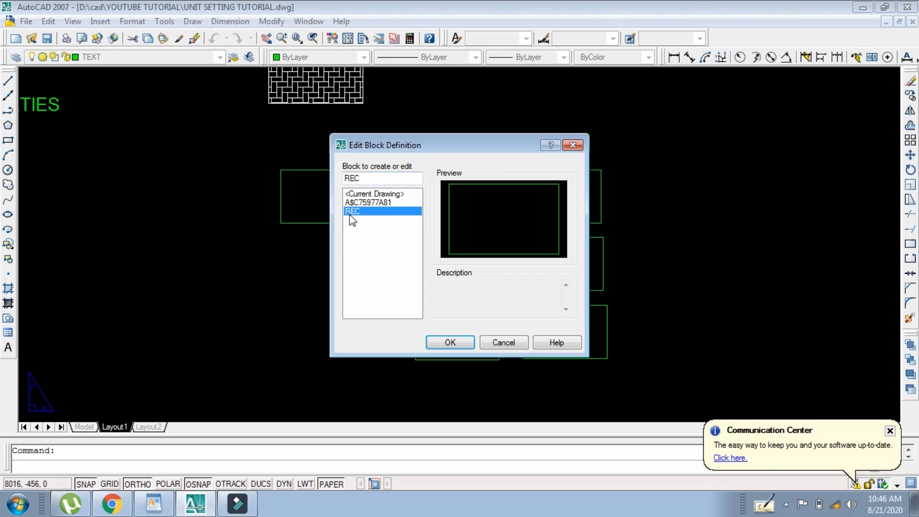
{"action": "left_click", "coordinate": [438, 339]}
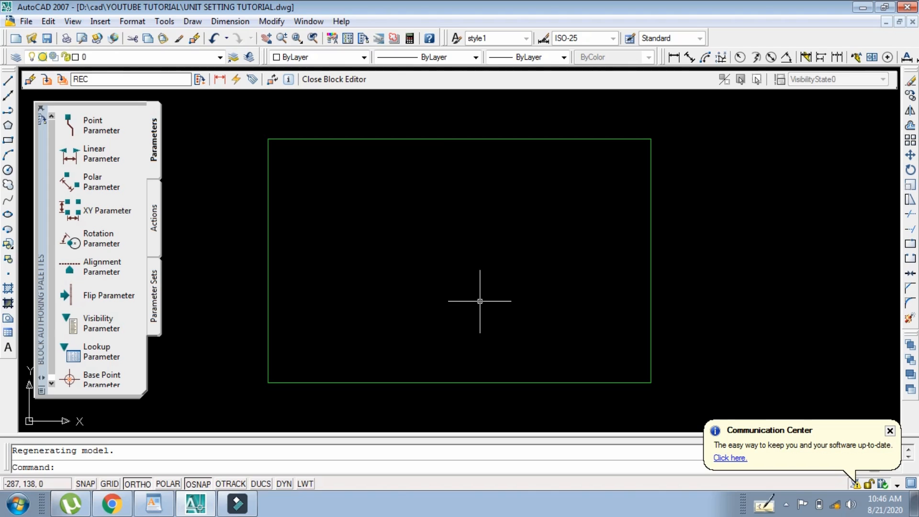
Step: Draw a vertical line from the midpoint of the rectangle's top edge to the midpoint of its bottom edge
{"action": "scroll", "coordinate": [479, 301], "scroll_direction": "down", "scroll_amount": 3}
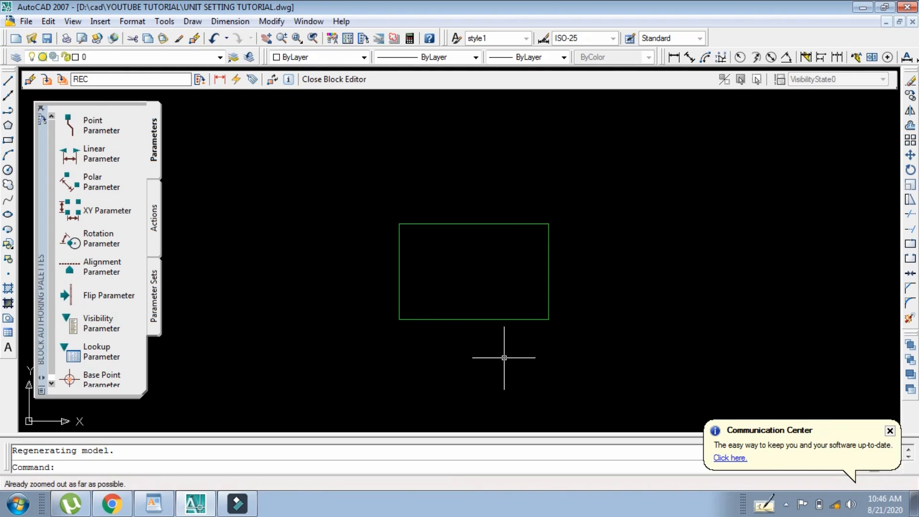
{"action": "type", "text": "L"}
{"action": "key", "text": "Return"}
{"action": "left_click", "coordinate": [436, 282]}
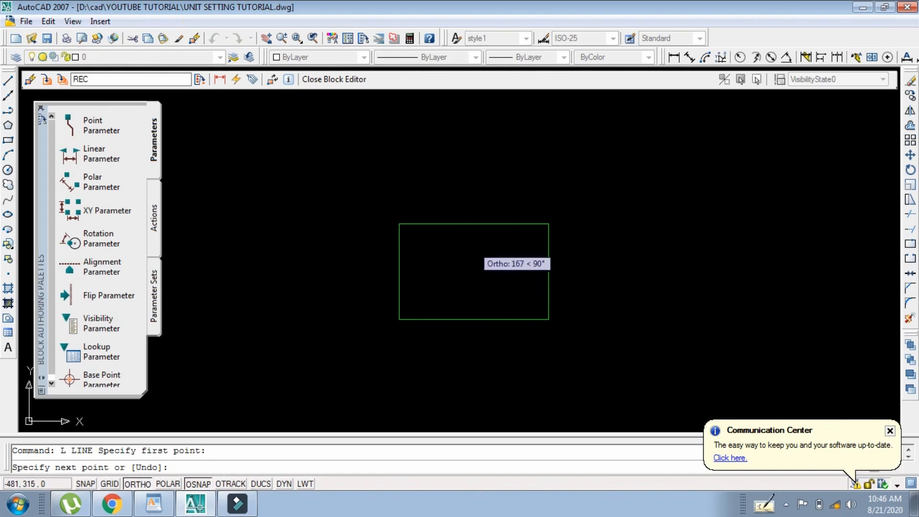
{"action": "key", "text": "Return"}
{"action": "left_click", "coordinate": [473, 223]}
{"action": "left_click", "coordinate": [474, 316]}
{"action": "key", "text": "Return"}
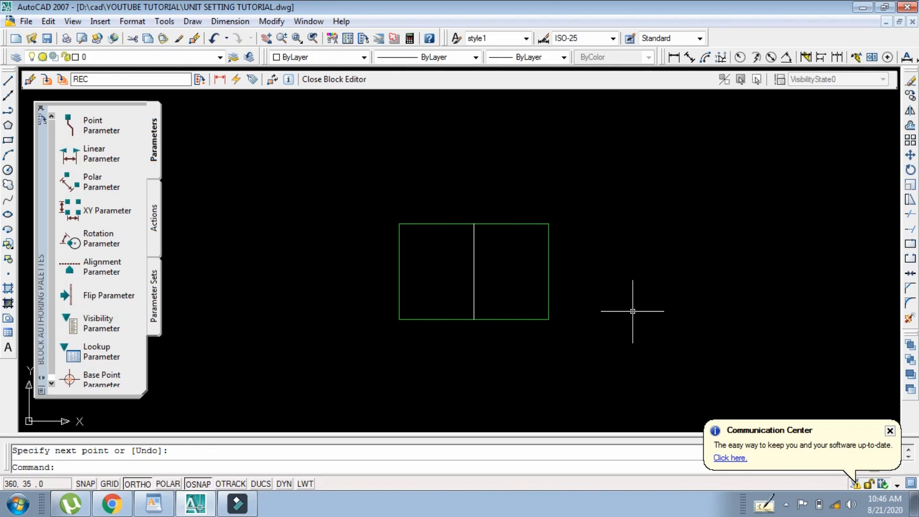
Step: Add multiline text containing the person's first name in the rectangle's right half
{"action": "type", "text": "T"}
{"action": "key", "text": "Return"}
{"action": "scroll", "coordinate": [496, 269], "scroll_direction": "up", "scroll_amount": 2}
{"action": "left_click", "coordinate": [487, 253]}
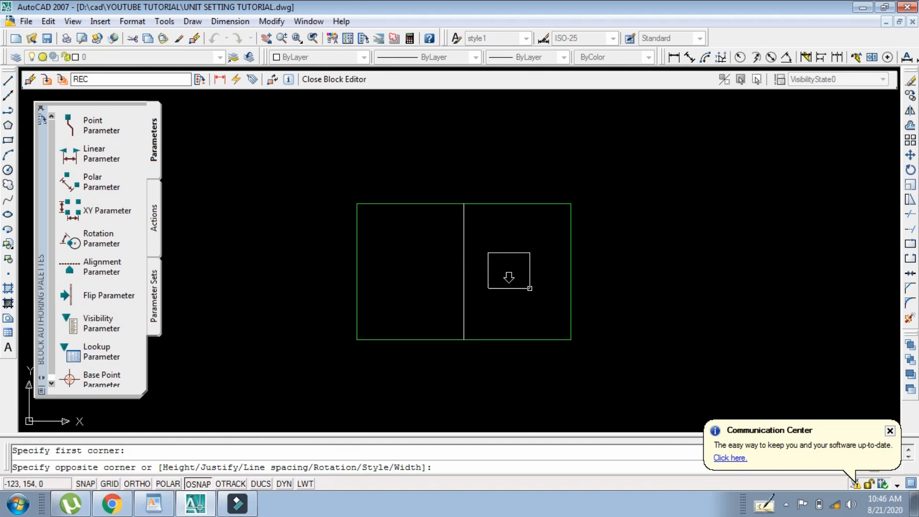
{"action": "left_click", "coordinate": [549, 291]}
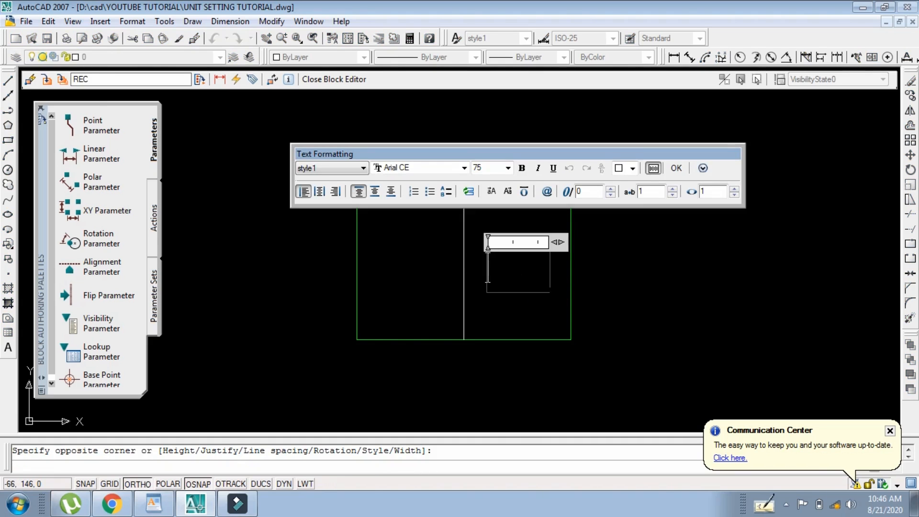
{"action": "type", "text": "W"}
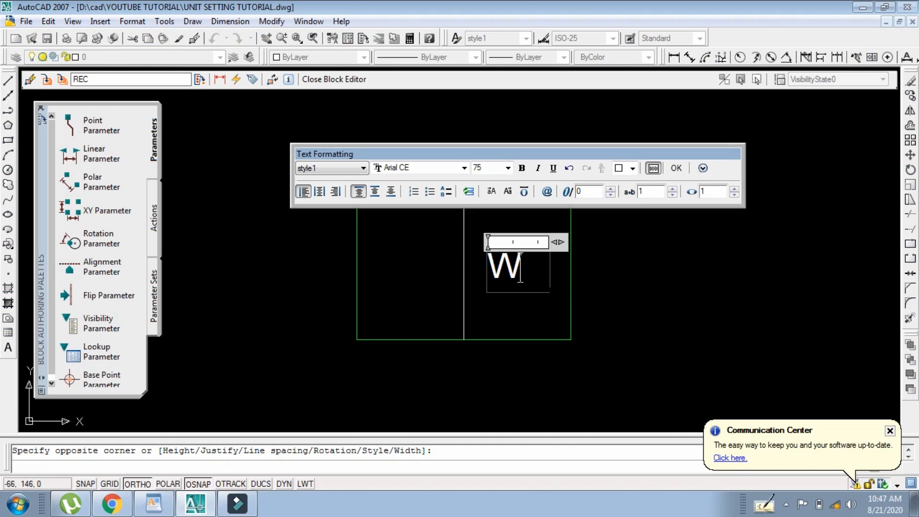
{"action": "type", "text": "AQAS"}
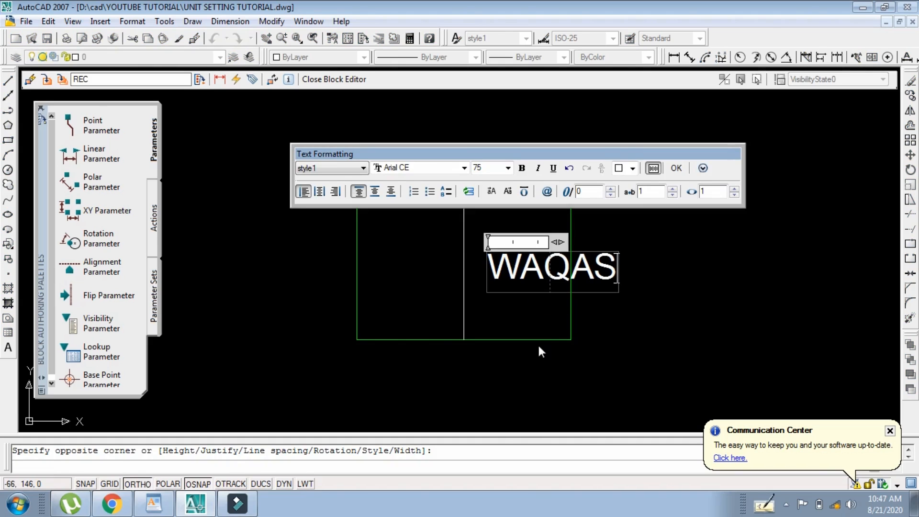
{"action": "left_click", "coordinate": [538, 345]}
{"action": "key", "text": "space"}
{"action": "key", "text": "space"}
{"action": "key", "text": "Escape"}
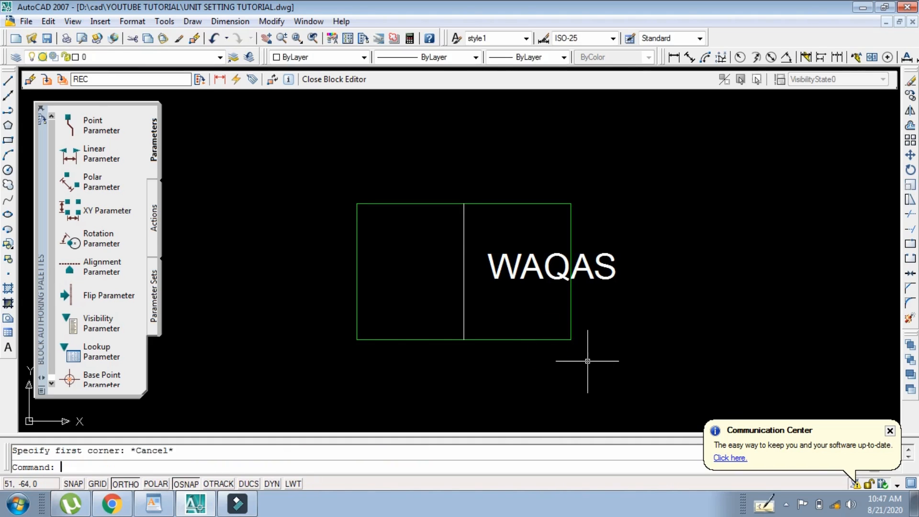
Step: Move the name text horizontally to the left so it is centred over the rectangle's vertical dividing line
{"action": "key", "text": "Escape"}
{"action": "type", "text": "m"}
{"action": "key", "text": "space"}
{"action": "left_click", "coordinate": [546, 313]}
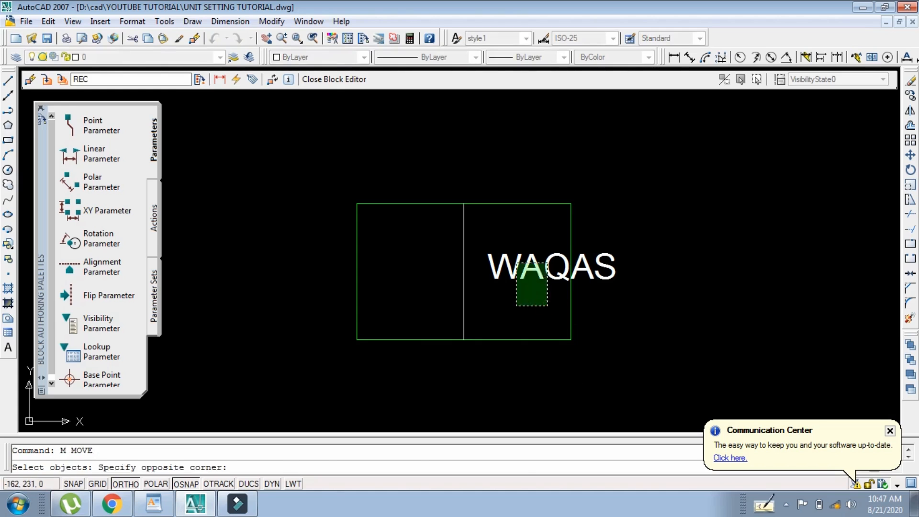
{"action": "left_click", "coordinate": [515, 260]}
{"action": "key", "text": "space"}
{"action": "left_click", "coordinate": [541, 301]}
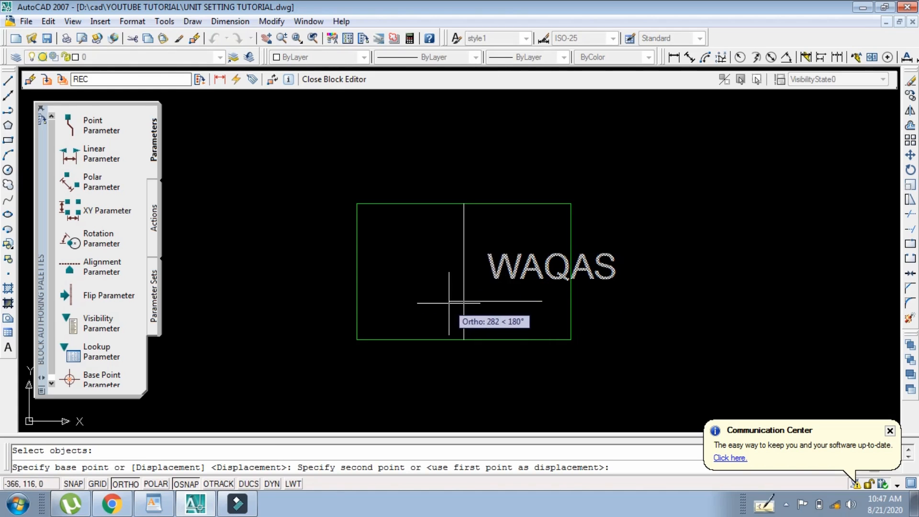
{"action": "left_click", "coordinate": [448, 303]}
Step: Trim the part of the dividing line that crosses the text, and close the Block Editor, saving the changes to REC
{"action": "type", "text": "tr"}
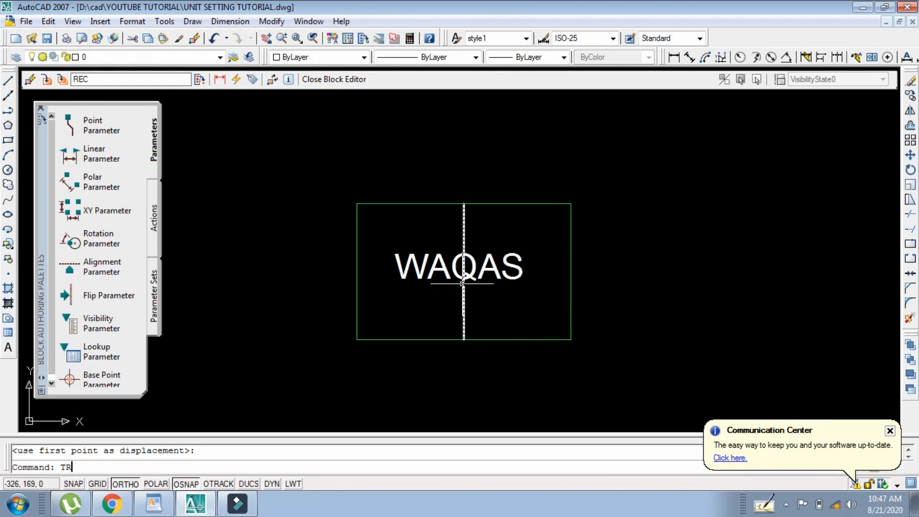
{"action": "key", "text": "space"}
{"action": "key", "text": "space"}
{"action": "key", "text": "space"}
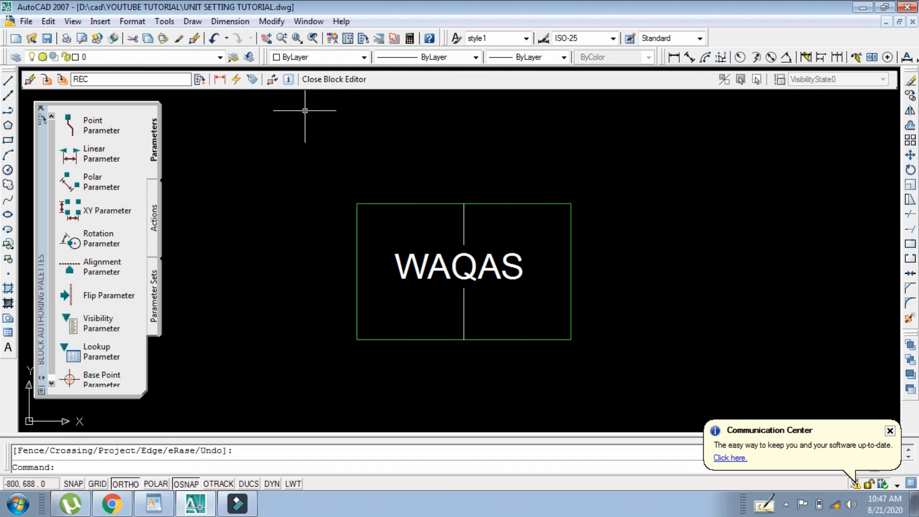
{"action": "left_click", "coordinate": [339, 82]}
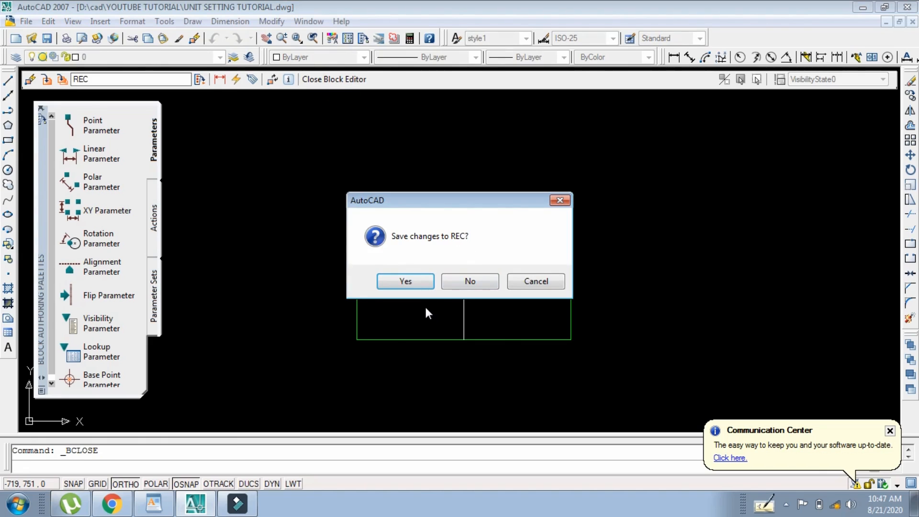
{"action": "left_click", "coordinate": [417, 286]}
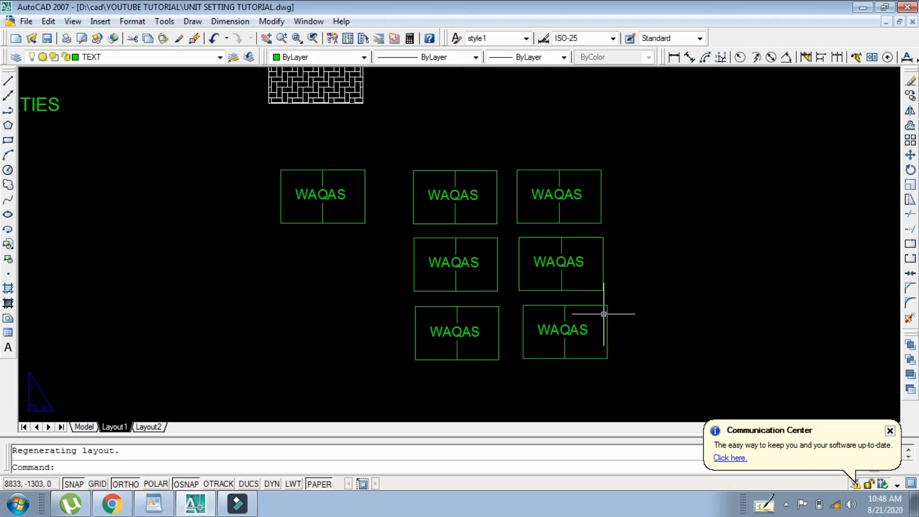
Step: Open the drawing properties of UNIT SETTING TUTORIAL.dwg
{"action": "scroll", "coordinate": [420, 297], "scroll_direction": "down", "scroll_amount": 2}
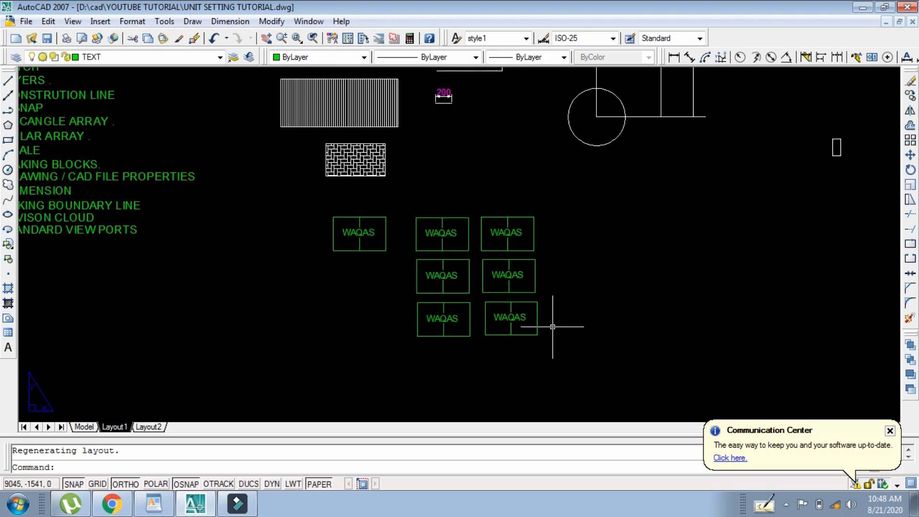
{"action": "scroll", "coordinate": [550, 322], "scroll_direction": "down", "scroll_amount": 4}
{"action": "scroll", "coordinate": [425, 323], "scroll_direction": "up", "scroll_amount": 4}
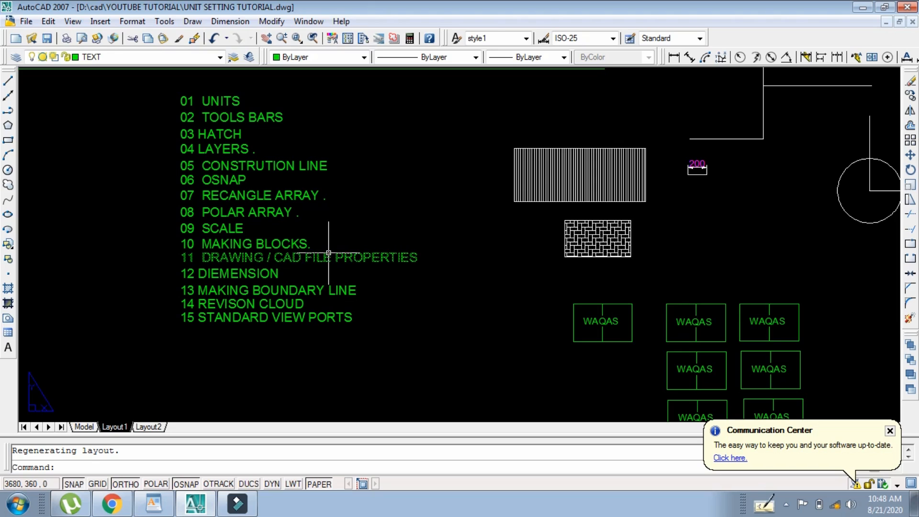
{"action": "left_click", "coordinate": [29, 21]}
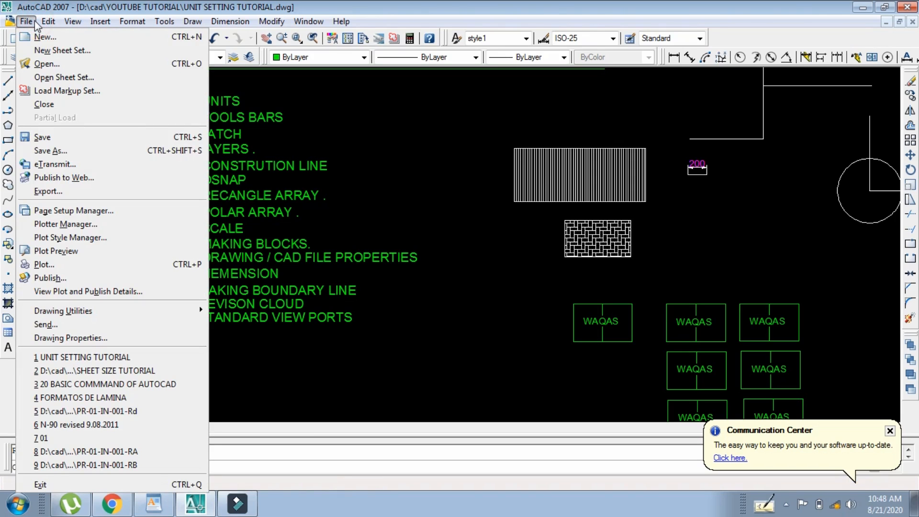
{"action": "left_click", "coordinate": [195, 7]}
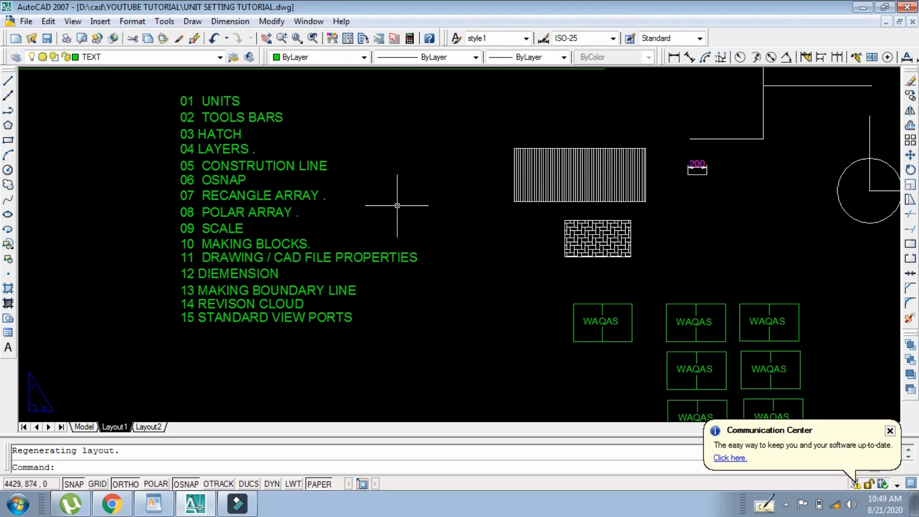
{"action": "left_click", "coordinate": [27, 22]}
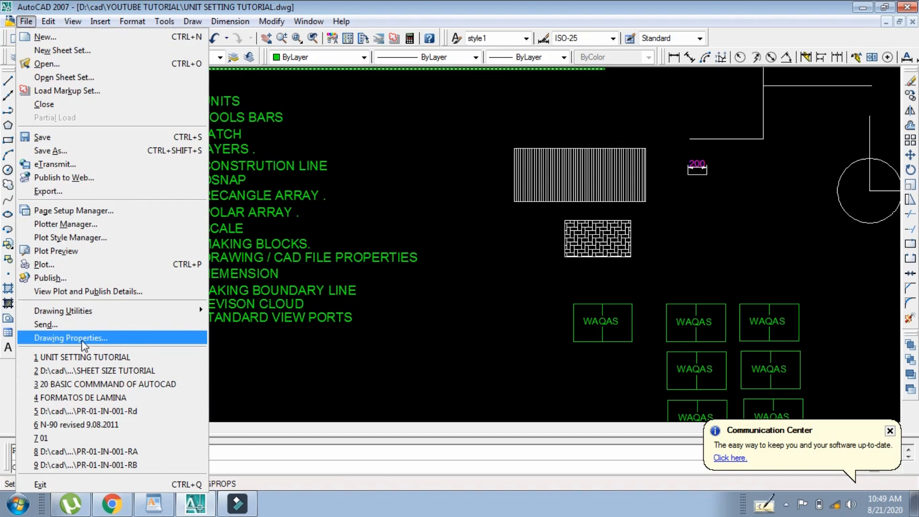
{"action": "left_click", "coordinate": [107, 338]}
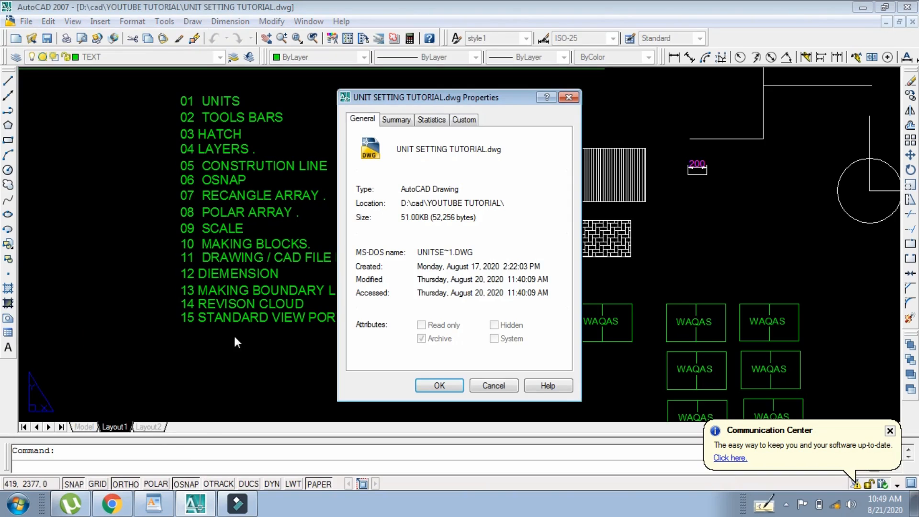
Step: Examine the general drawing properties: file location, size, MS-DOS name and creation date
{"action": "left_click_drag", "start_coordinate": [459, 101], "coordinate": [475, 112]}
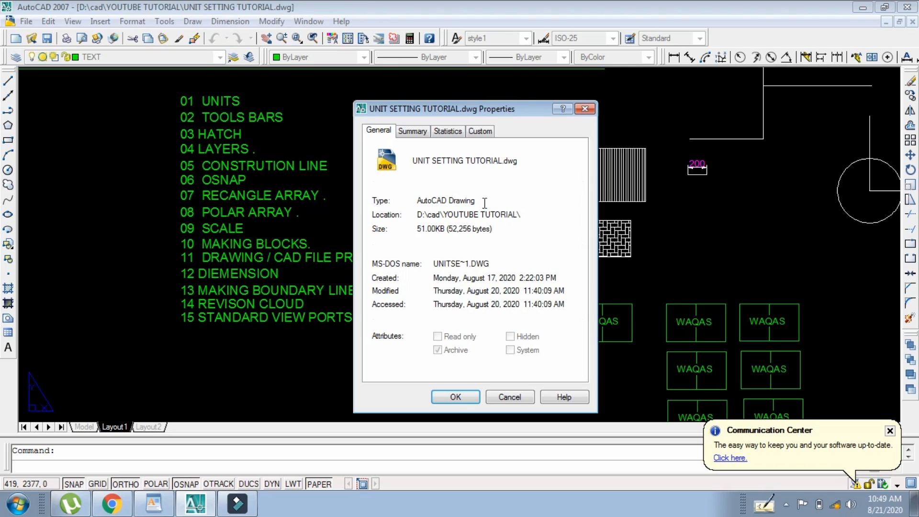
{"action": "left_click_drag", "start_coordinate": [422, 214], "coordinate": [537, 218]}
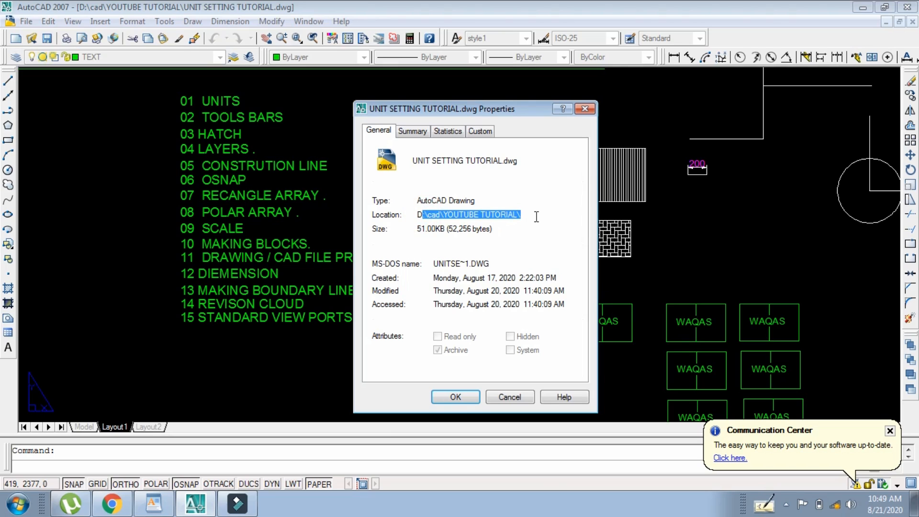
{"action": "left_click", "coordinate": [480, 201]}
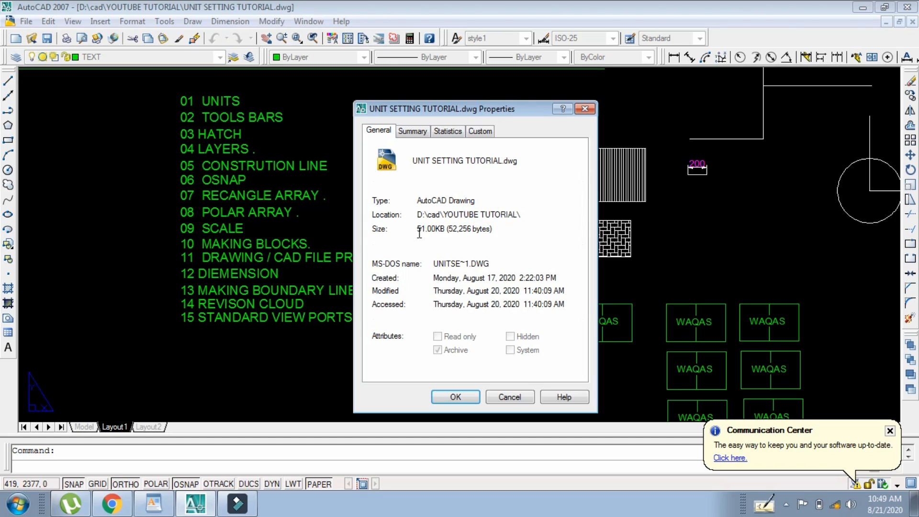
{"action": "left_click_drag", "start_coordinate": [417, 229], "coordinate": [500, 234]}
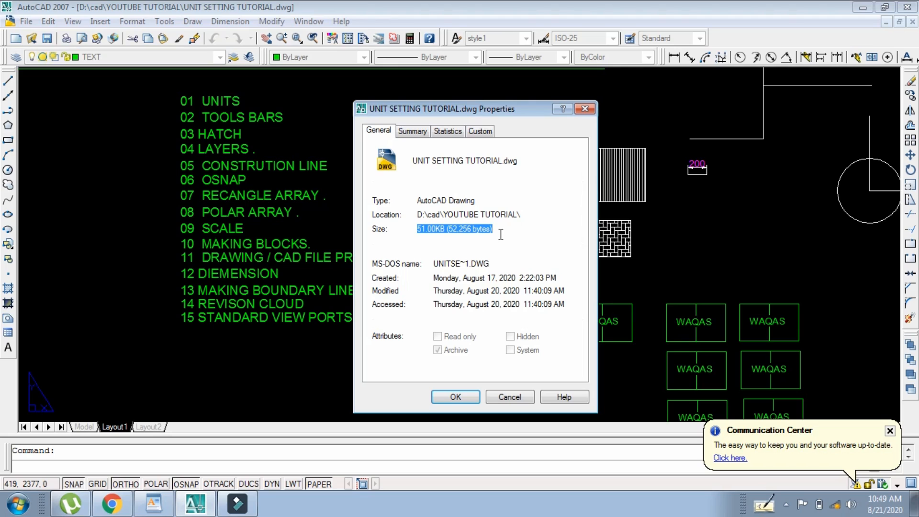
{"action": "double_click", "coordinate": [436, 264]}
{"action": "left_click", "coordinate": [506, 265]}
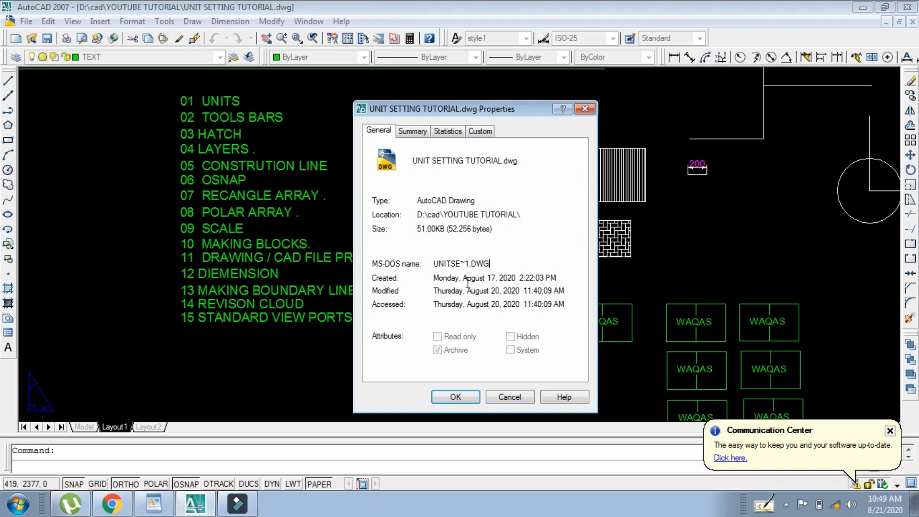
{"action": "left_click_drag", "start_coordinate": [439, 279], "coordinate": [568, 281]}
{"action": "left_click_drag", "start_coordinate": [566, 281], "coordinate": [434, 280]}
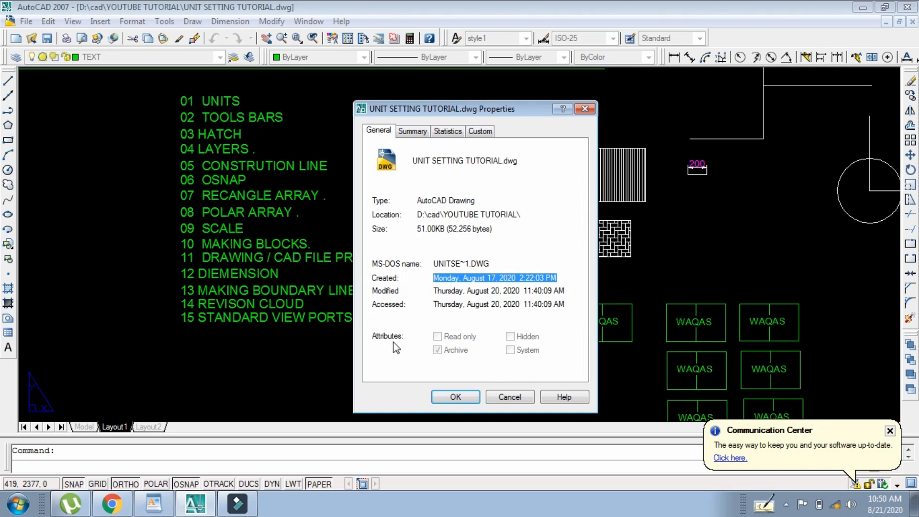
Step: Enter EEE as the title and DCS as the subject in the drawing's summary properties
{"action": "left_click", "coordinate": [413, 132]}
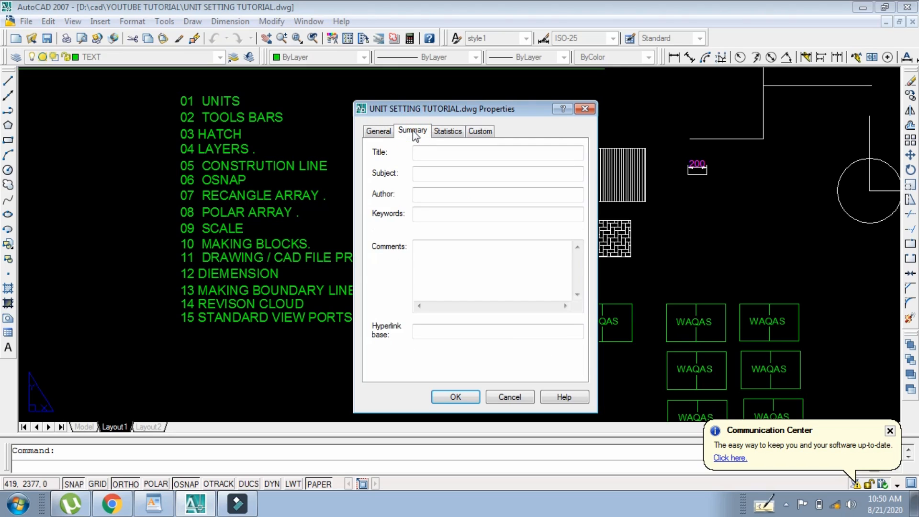
{"action": "left_click", "coordinate": [442, 151]}
{"action": "left_click", "coordinate": [442, 151]}
{"action": "type", "text": "EEE"}
{"action": "left_click", "coordinate": [446, 174]}
{"action": "type", "text": "DCS"}
{"action": "left_click", "coordinate": [449, 195]}
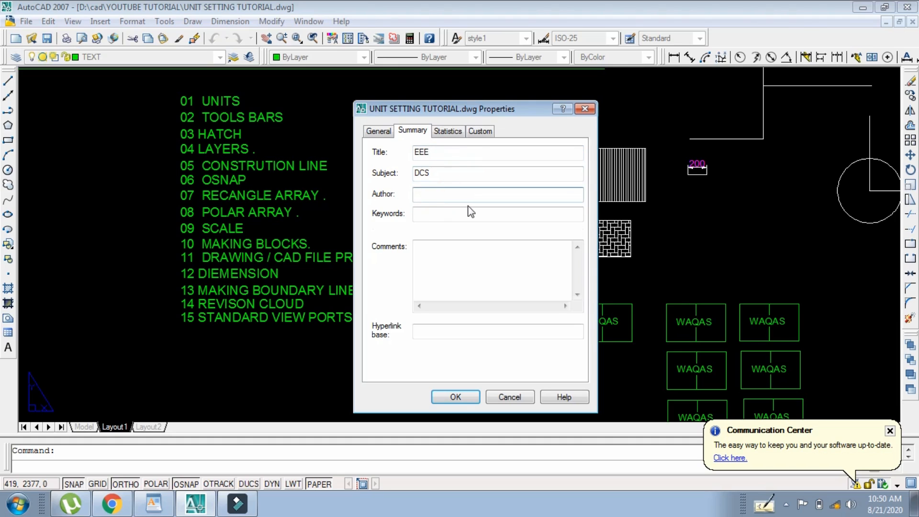
Step: Clear the subject and title from the drawing's summary properties
{"action": "double_click", "coordinate": [445, 174]}
{"action": "key", "text": "BackSpace"}
{"action": "double_click", "coordinate": [431, 152]}
{"action": "key", "text": "BackSpace"}
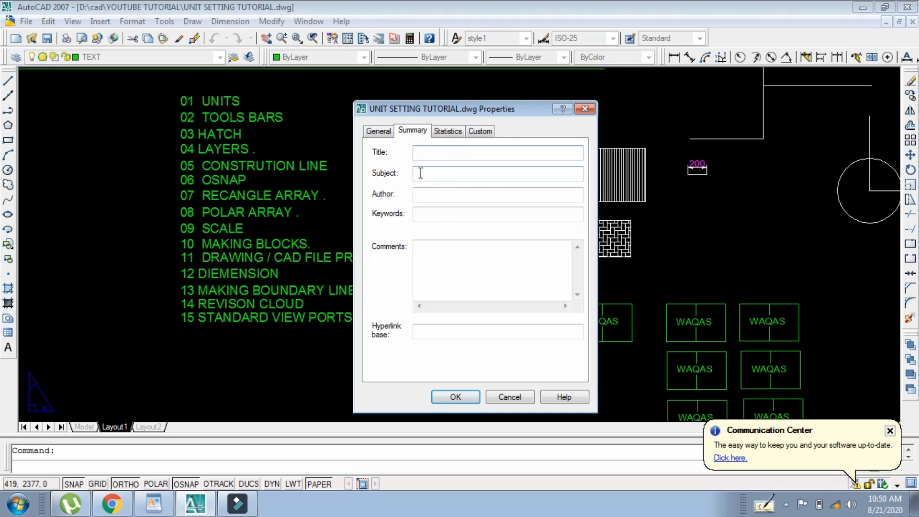
Step: Examine the drawing's statistics, including who last saved it and the revision number
{"action": "left_click", "coordinate": [448, 131]}
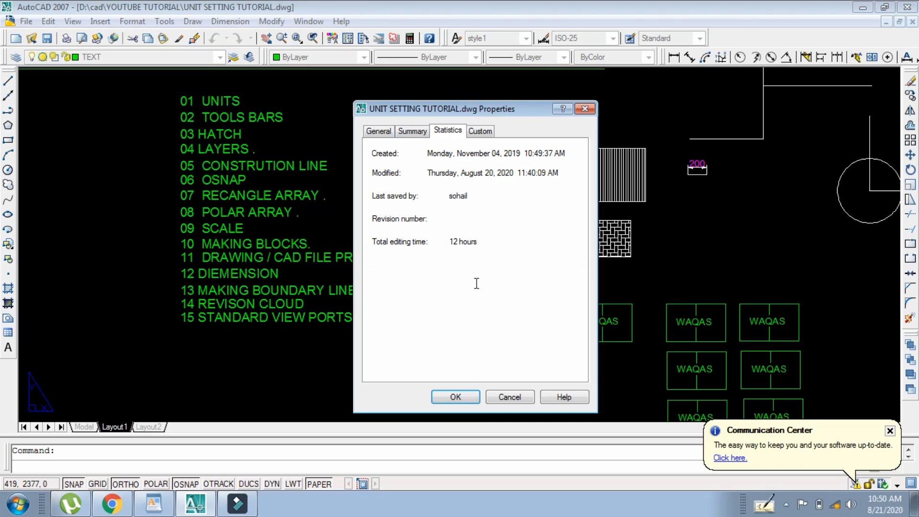
{"action": "double_click", "coordinate": [458, 196]}
{"action": "left_click", "coordinate": [377, 193]}
{"action": "left_click_drag", "start_coordinate": [451, 195], "coordinate": [470, 194]}
{"action": "left_click", "coordinate": [489, 200]}
{"action": "left_click", "coordinate": [434, 221]}
{"action": "left_click", "coordinate": [475, 215]}
Step: Add a custom drawing property named with the person's first name and the value F, and accept the drawing properties
{"action": "left_click", "coordinate": [488, 136]}
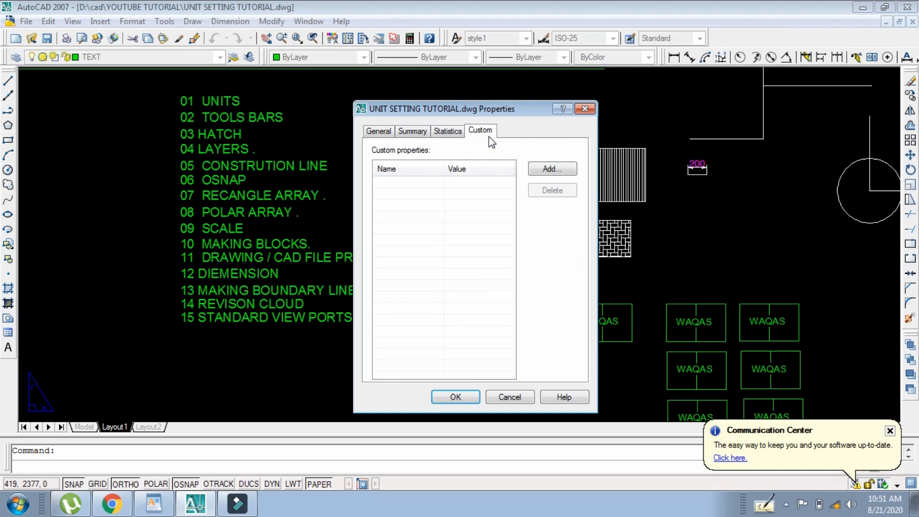
{"action": "left_click", "coordinate": [564, 171]}
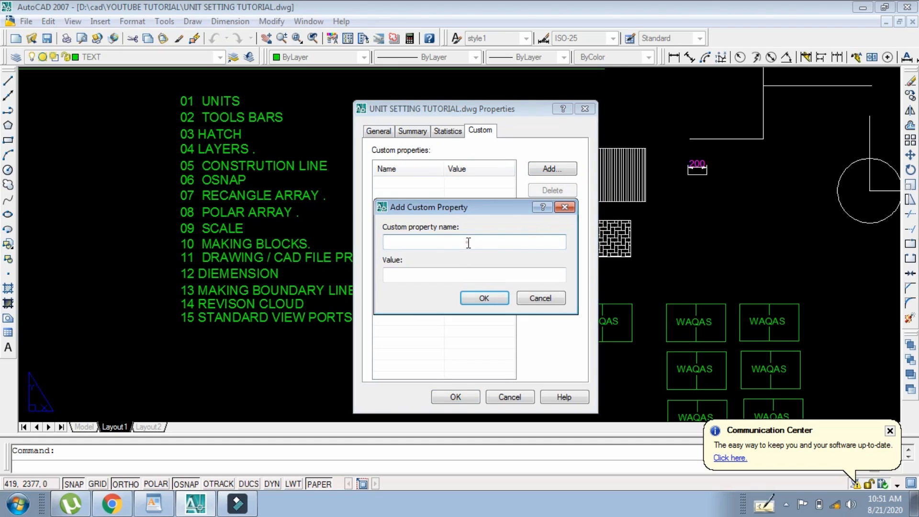
{"action": "type", "text": "WAQAS"}
{"action": "left_click", "coordinate": [469, 274]}
{"action": "type", "text": "F"}
{"action": "left_click", "coordinate": [484, 297]}
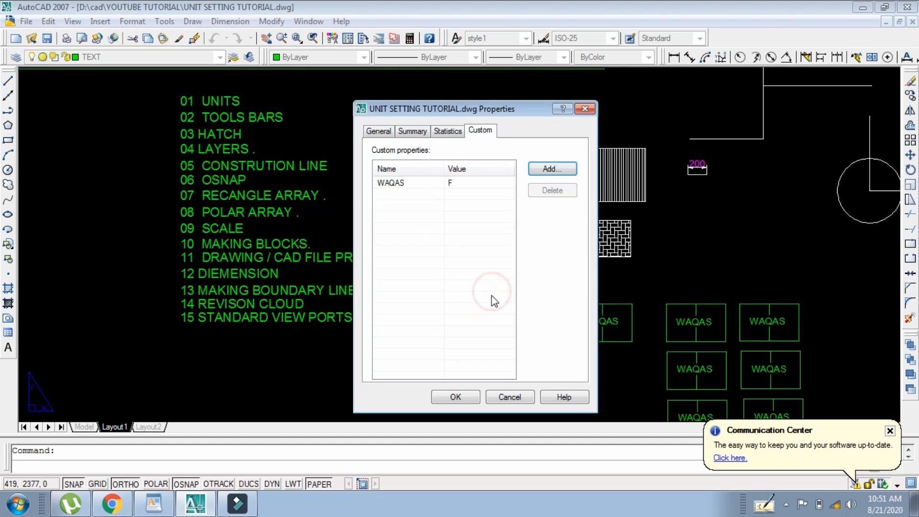
{"action": "left_click", "coordinate": [458, 190]}
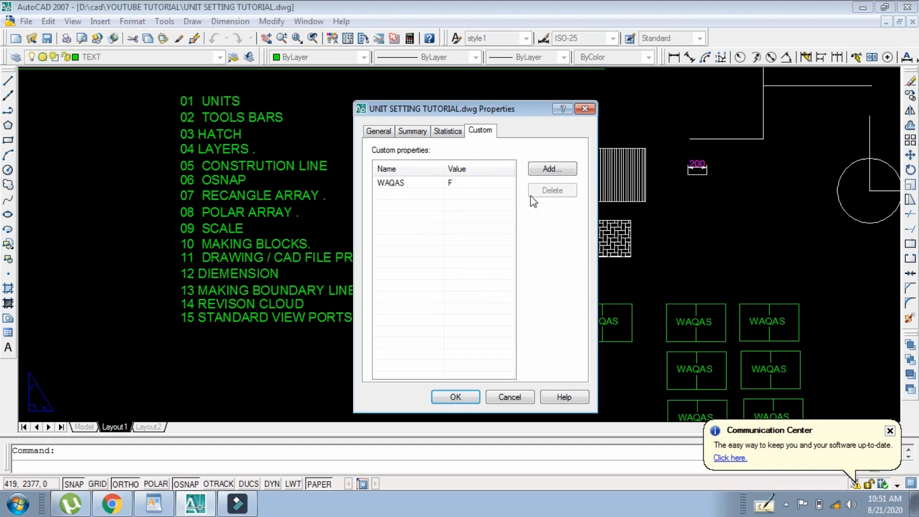
{"action": "left_click", "coordinate": [462, 397]}
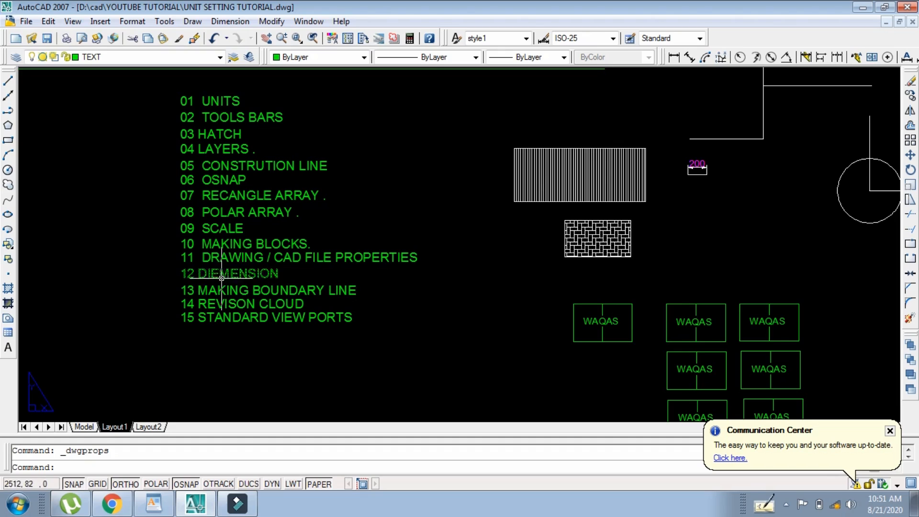
Step: Add a linear dimension above the lower horizontal line of the bracket-shaped figure, from its free end to the corner
{"action": "scroll", "coordinate": [245, 280], "scroll_direction": "up", "scroll_amount": 3}
{"action": "scroll", "coordinate": [183, 277], "scroll_direction": "down", "scroll_amount": 2}
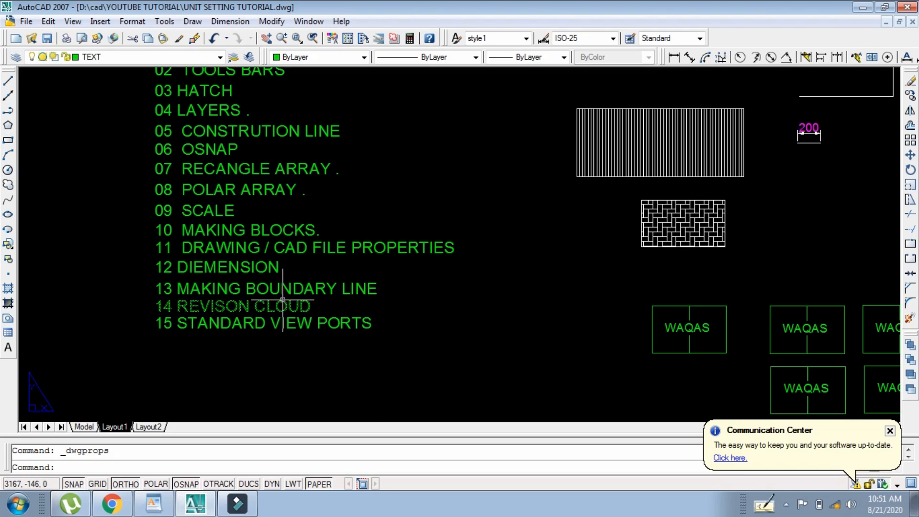
{"action": "scroll", "coordinate": [283, 300], "scroll_direction": "down", "scroll_amount": 2}
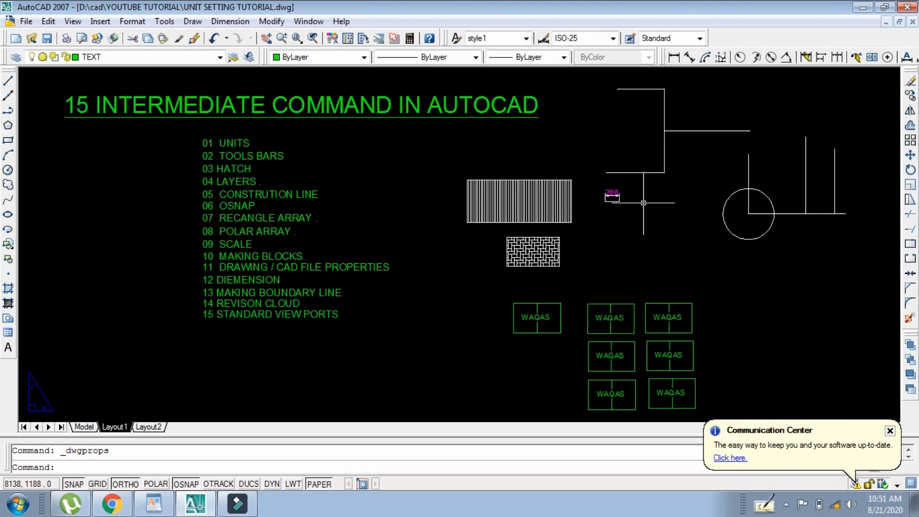
{"action": "type", "text": "LI"}
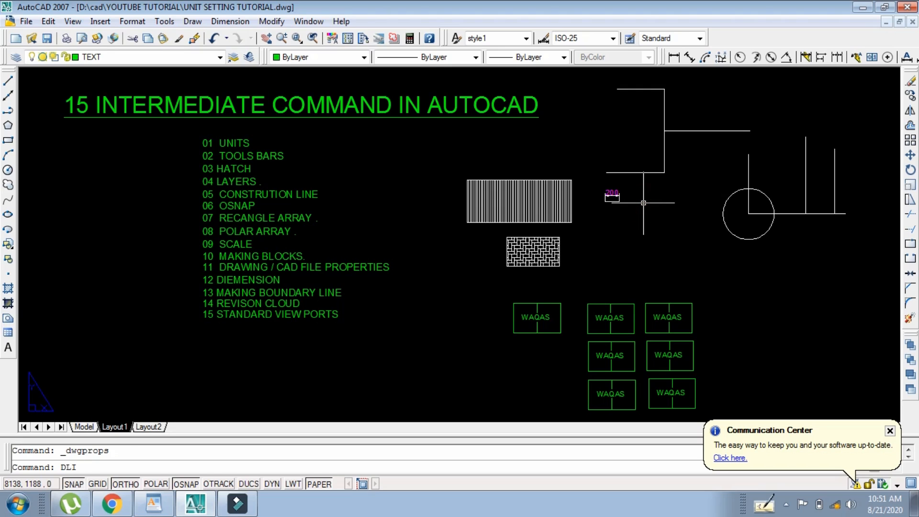
{"action": "key", "text": "Return"}
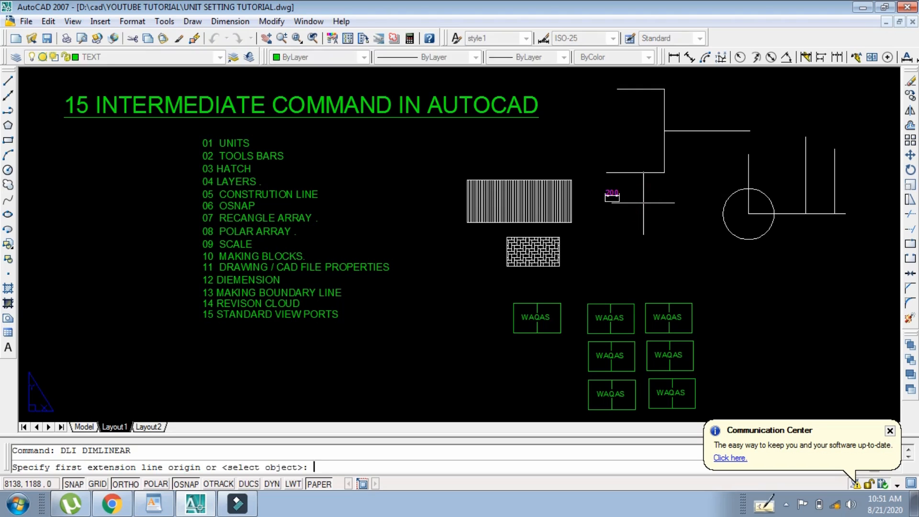
{"action": "scroll", "coordinate": [632, 316], "scroll_direction": "up", "scroll_amount": 2}
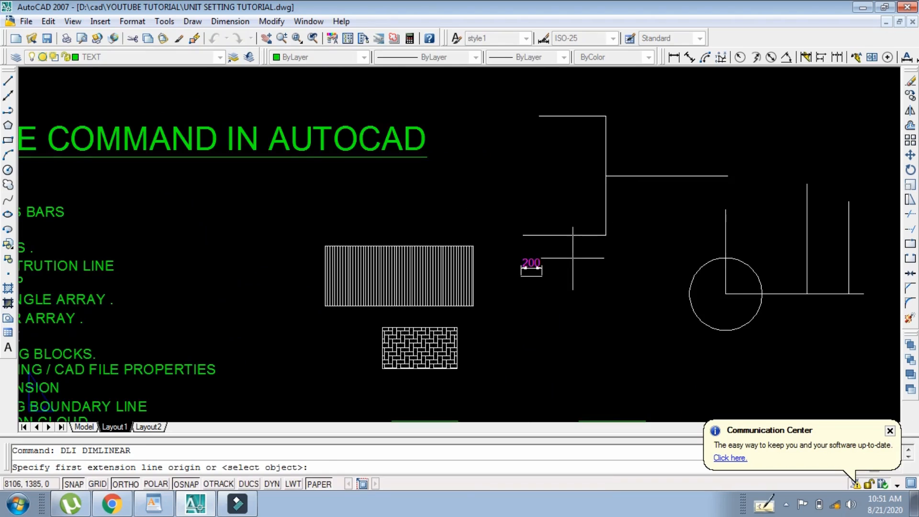
{"action": "scroll", "coordinate": [572, 253], "scroll_direction": "up", "scroll_amount": 2}
{"action": "left_click", "coordinate": [500, 225]}
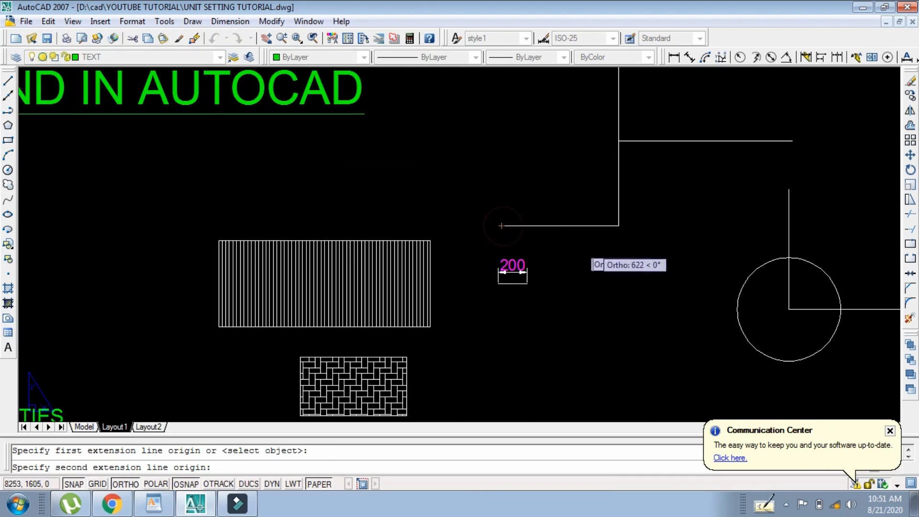
{"action": "left_click", "coordinate": [618, 225]}
{"action": "scroll", "coordinate": [579, 214], "scroll_direction": "up", "scroll_amount": 2}
{"action": "left_click", "coordinate": [569, 199]}
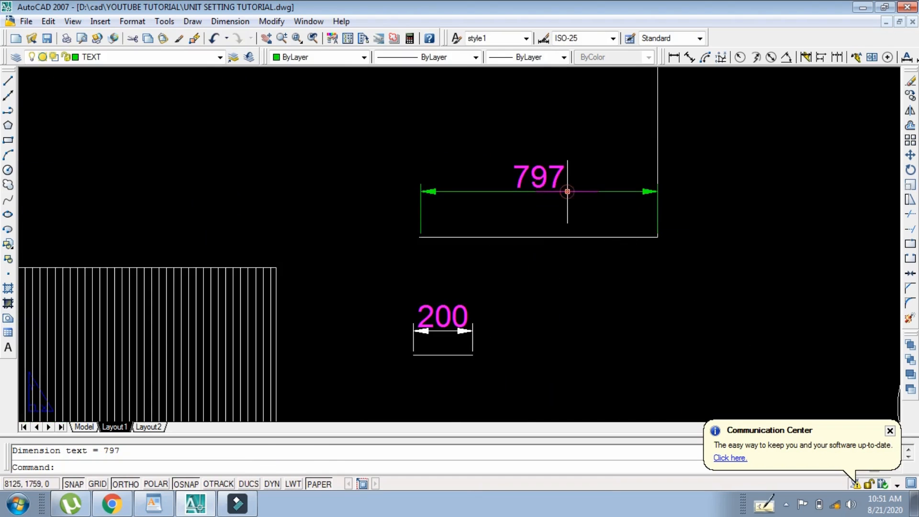
Step: Add a linear dimension below the upper horizontal line of the bracket-shaped figure by selecting the line as the object
{"action": "scroll", "coordinate": [570, 229], "scroll_direction": "down", "scroll_amount": 4}
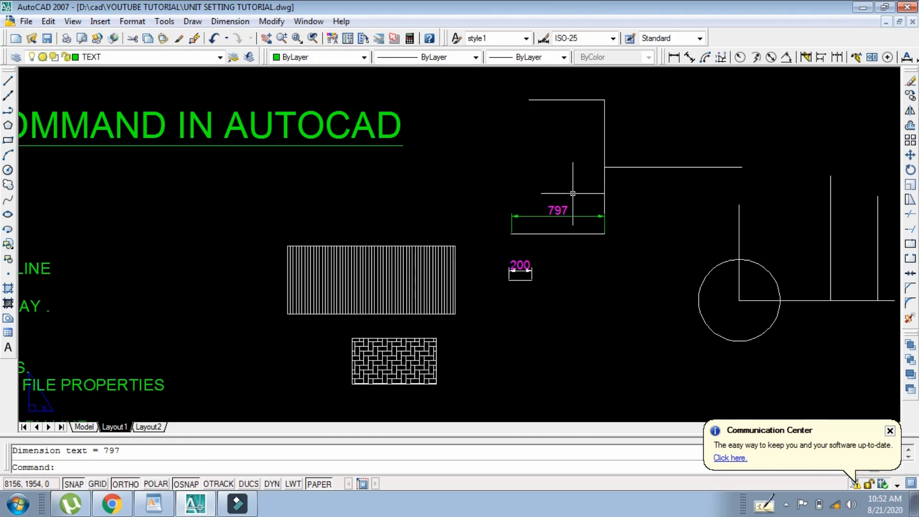
{"action": "left_click", "coordinate": [555, 216]}
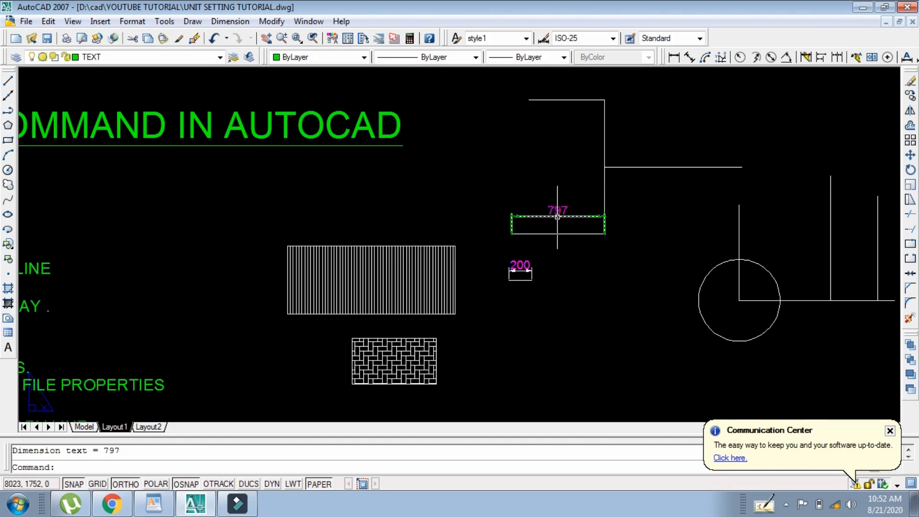
{"action": "scroll", "coordinate": [569, 216], "scroll_direction": "up", "scroll_amount": 3}
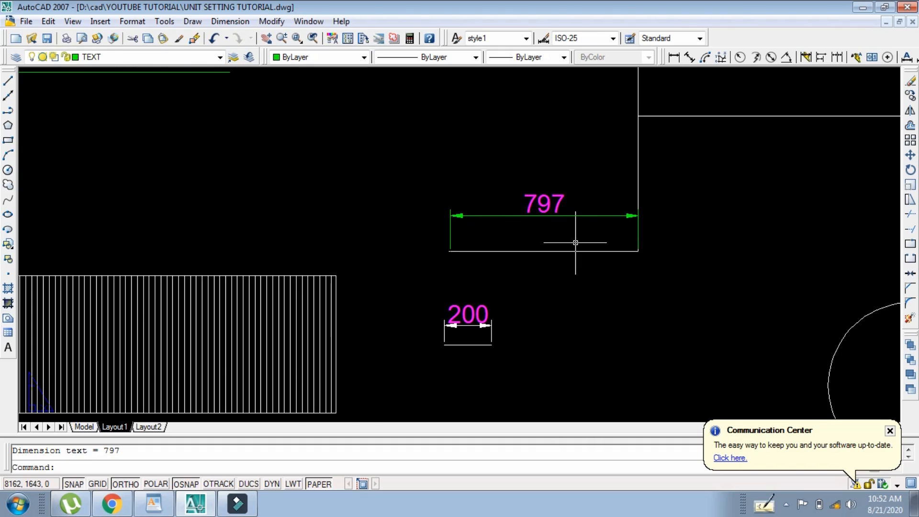
{"action": "scroll", "coordinate": [577, 241], "scroll_direction": "down", "scroll_amount": 2}
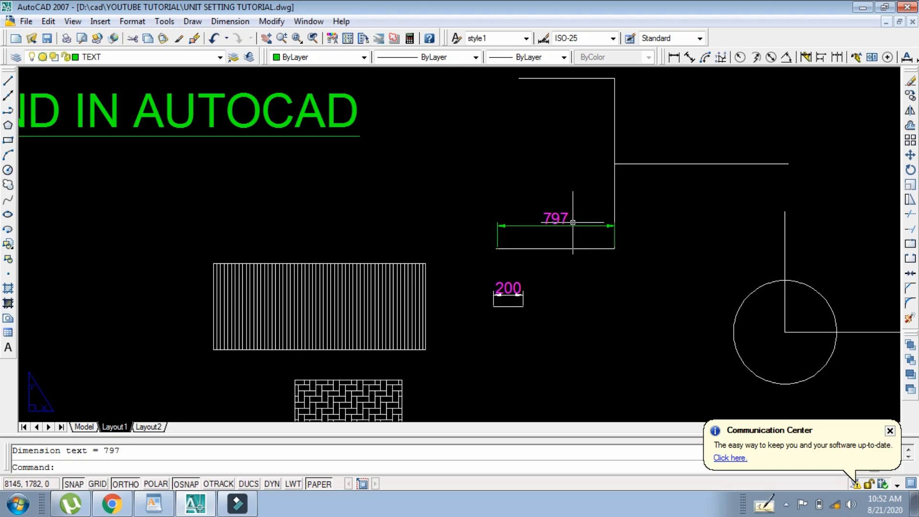
{"action": "type", "text": "LI"}
{"action": "key", "text": "Return"}
{"action": "key", "text": "Return"}
{"action": "left_click", "coordinate": [545, 78]}
{"action": "scroll", "coordinate": [575, 72], "scroll_direction": "up", "scroll_amount": 2}
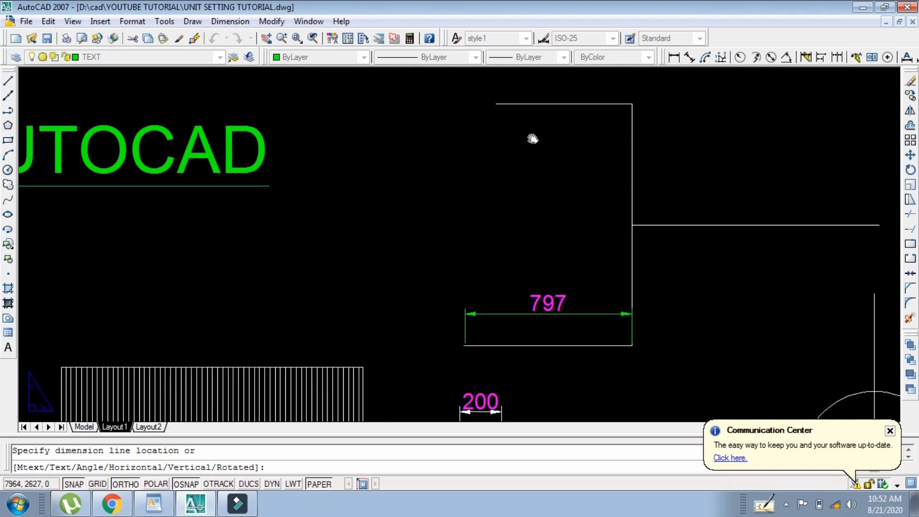
{"action": "left_click", "coordinate": [532, 146]}
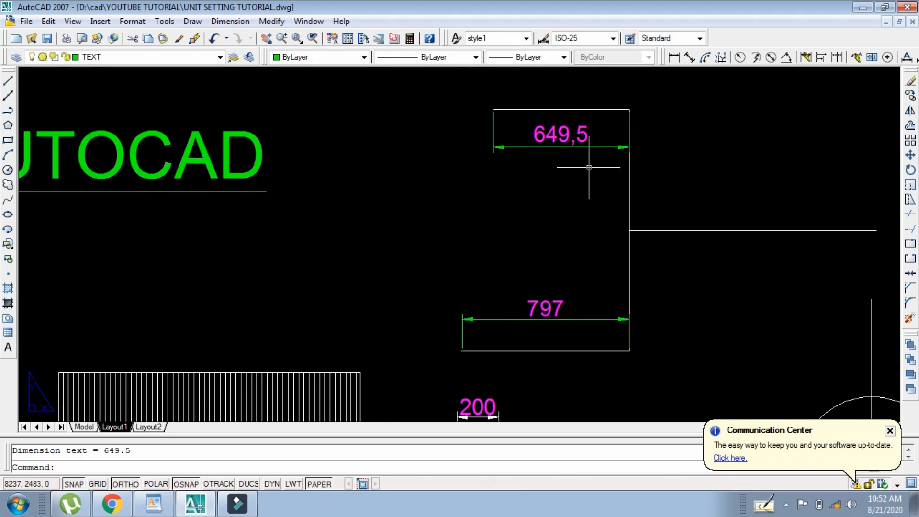
Step: Add a linear dimension above the middle horizontal line, from its junction with the vertical line to its midpoint
{"action": "scroll", "coordinate": [588, 167], "scroll_direction": "down", "scroll_amount": 2}
{"action": "scroll", "coordinate": [680, 184], "scroll_direction": "up", "scroll_amount": 1}
{"action": "right_click", "coordinate": [605, 236]}
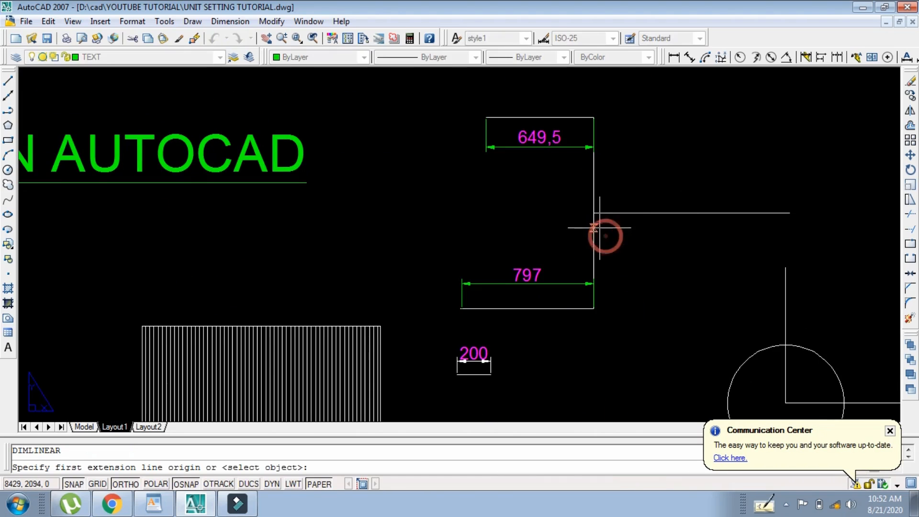
{"action": "left_click", "coordinate": [593, 213]}
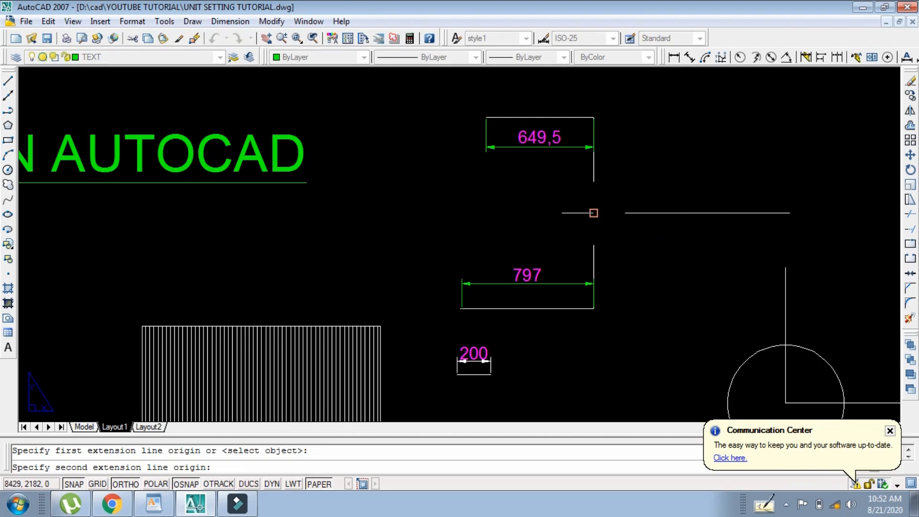
{"action": "left_click", "coordinate": [690, 213]}
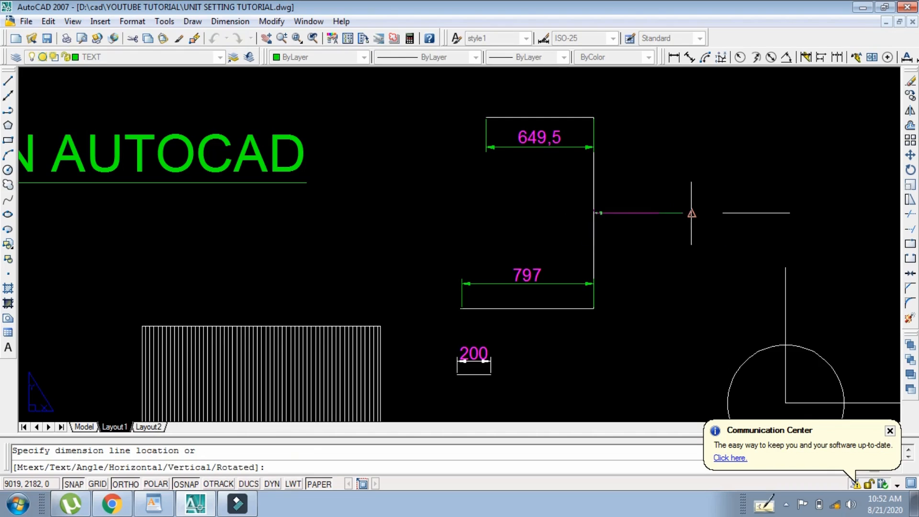
{"action": "left_click", "coordinate": [686, 188]}
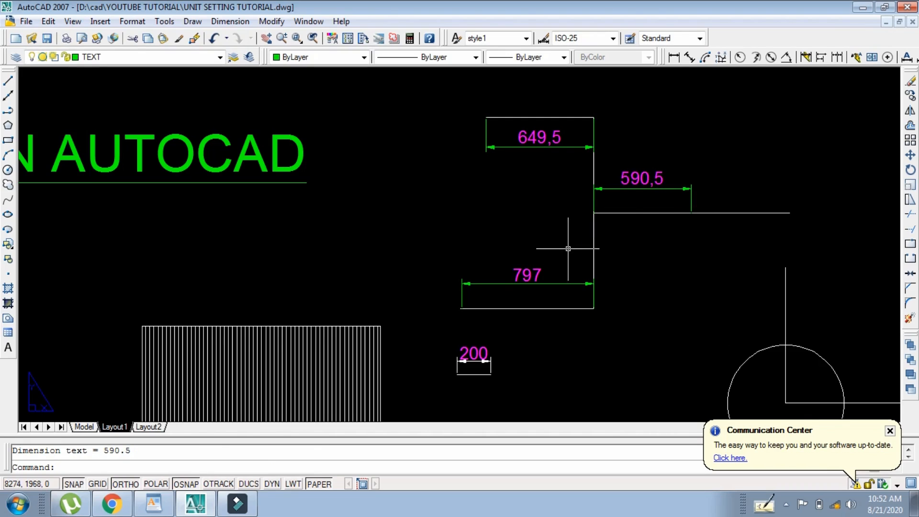
Step: Turn off ortho and draw a diagonal line about 753 units long between the small dimensioned line and the circle
{"action": "type", "text": "L"}
{"action": "key", "text": "Return"}
{"action": "scroll", "coordinate": [572, 259], "scroll_direction": "down", "scroll_amount": 3}
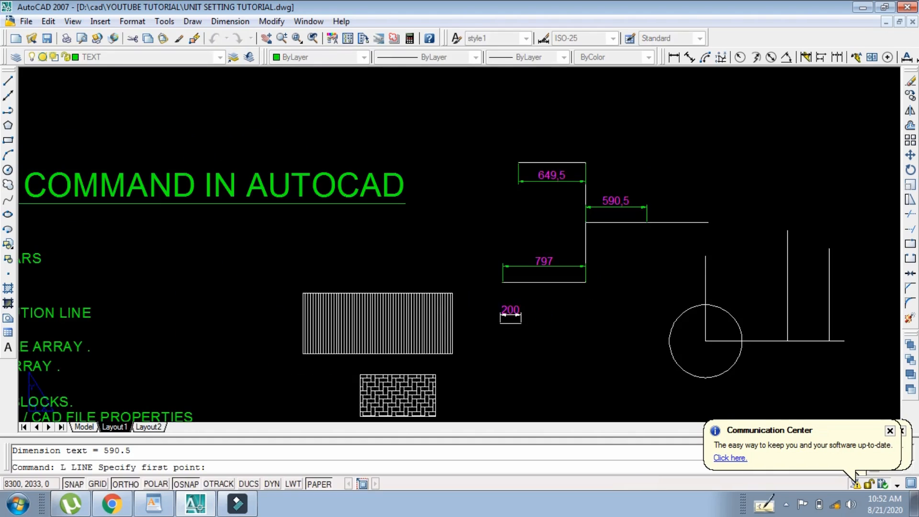
{"action": "left_click", "coordinate": [616, 309]}
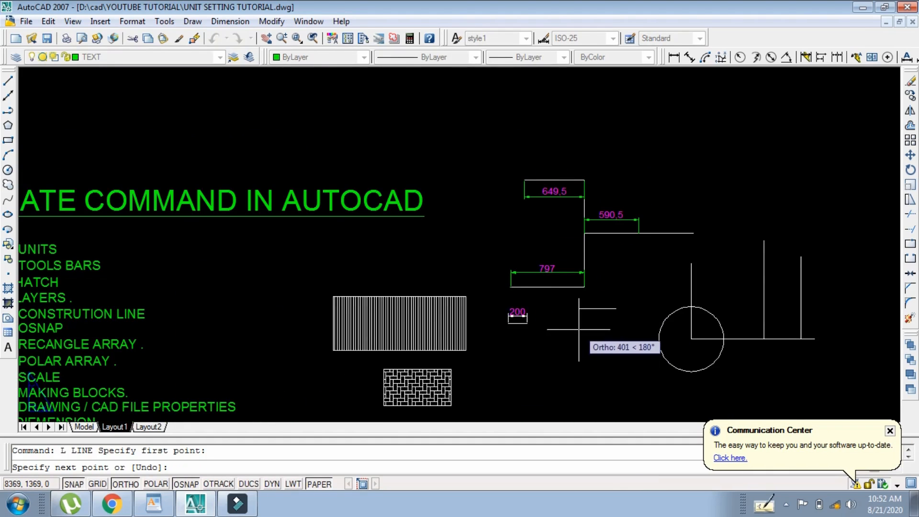
{"action": "key", "text": "F8"}
{"action": "left_click", "coordinate": [565, 355]}
{"action": "key", "text": "Return"}
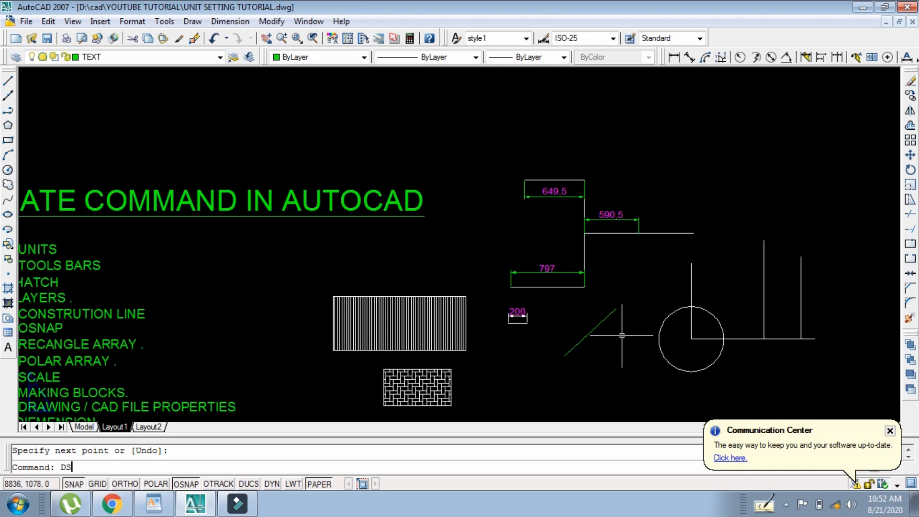
Step: Add an aligned dimension to the diagonal line, placed on its upper-left side
{"action": "key", "text": "Escape"}
{"action": "type", "text": "DAL"}
{"action": "key", "text": "Return"}
{"action": "key", "text": "Return"}
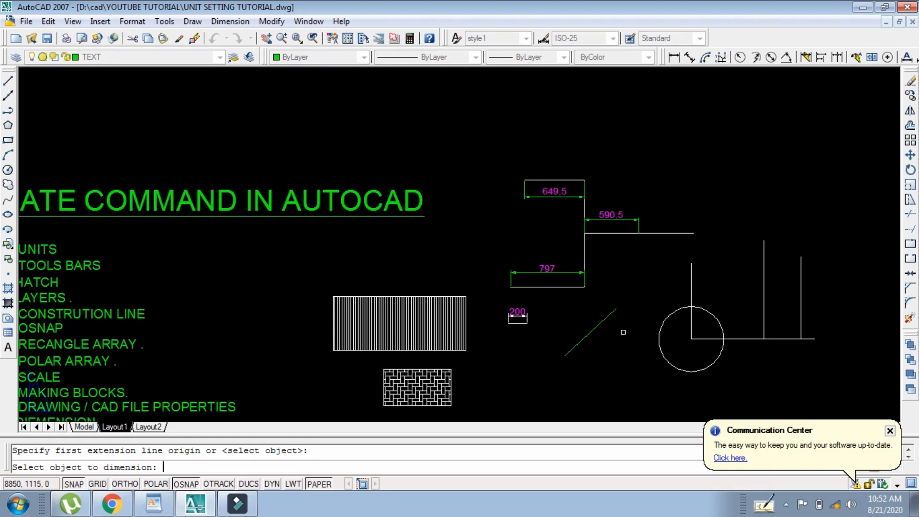
{"action": "scroll", "coordinate": [618, 339], "scroll_direction": "up", "scroll_amount": 2}
{"action": "left_click", "coordinate": [589, 324]}
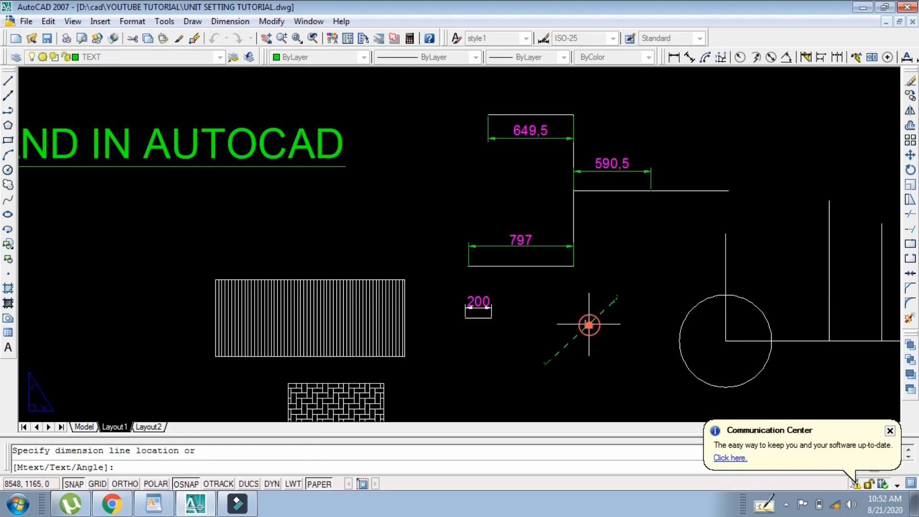
{"action": "scroll", "coordinate": [578, 314], "scroll_direction": "up", "scroll_amount": 2}
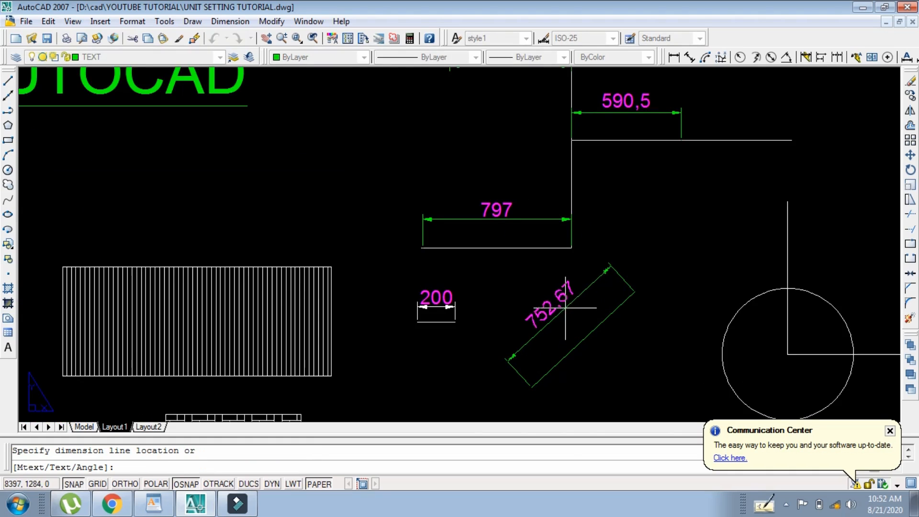
{"action": "left_click", "coordinate": [564, 307]}
{"action": "scroll", "coordinate": [636, 262], "scroll_direction": "down", "scroll_amount": 2}
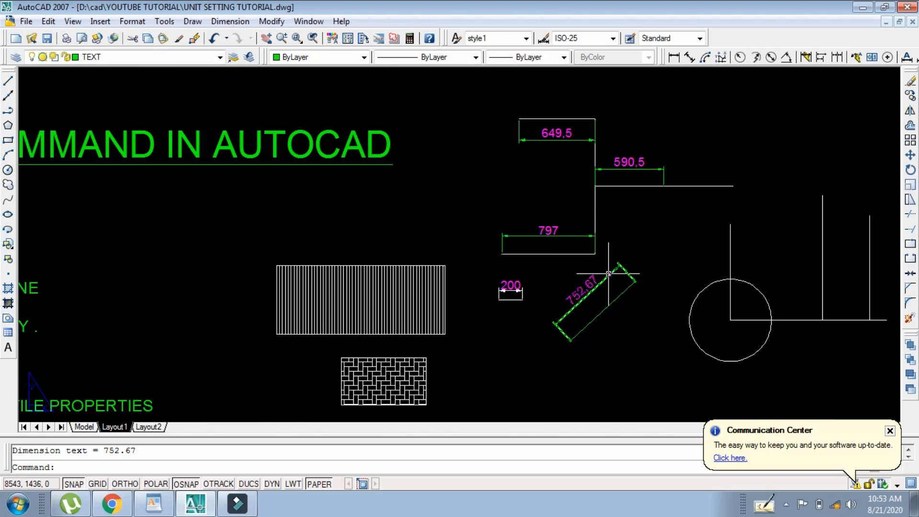
Step: Add a second aligned dimension to the diagonal line, placed on its lower-right side
{"action": "key", "text": "Return"}
{"action": "key", "text": "Return"}
{"action": "left_click", "coordinate": [615, 309]}
{"action": "left_click", "coordinate": [612, 304]}
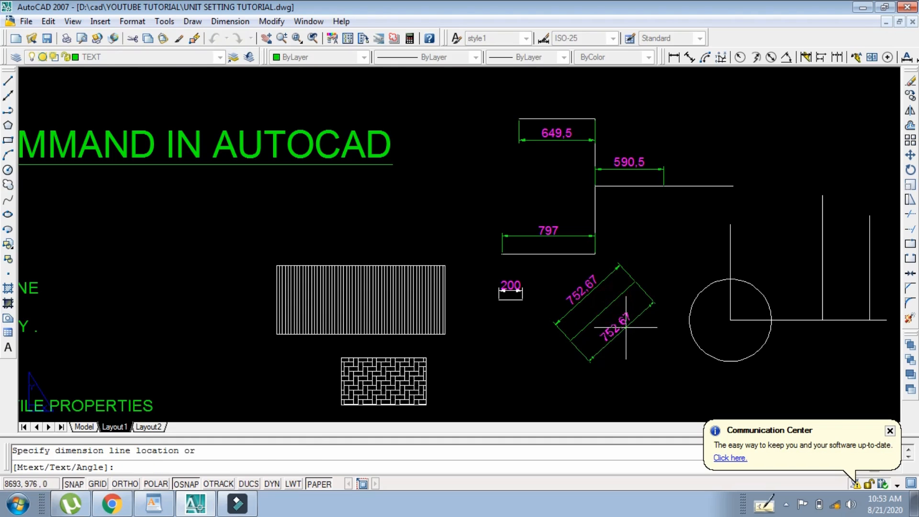
{"action": "scroll", "coordinate": [618, 321], "scroll_direction": "up", "scroll_amount": 2}
{"action": "left_click", "coordinate": [632, 338]}
{"action": "middle_click_drag", "start_coordinate": [596, 350], "coordinate": [591, 302]}
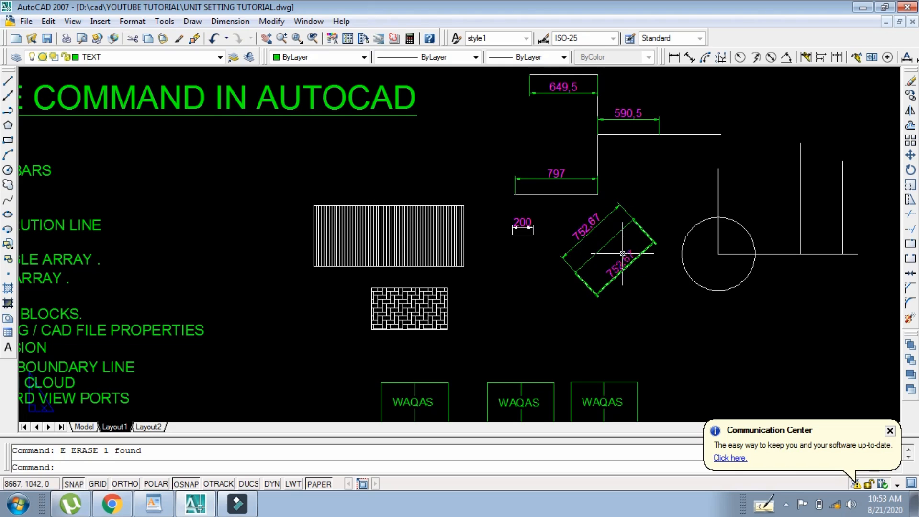
Step: Float the Dimension toolbar over the drawing to show its tools, and dock it back in its original place
{"action": "left_click_drag", "start_coordinate": [664, 57], "coordinate": [269, 185]}
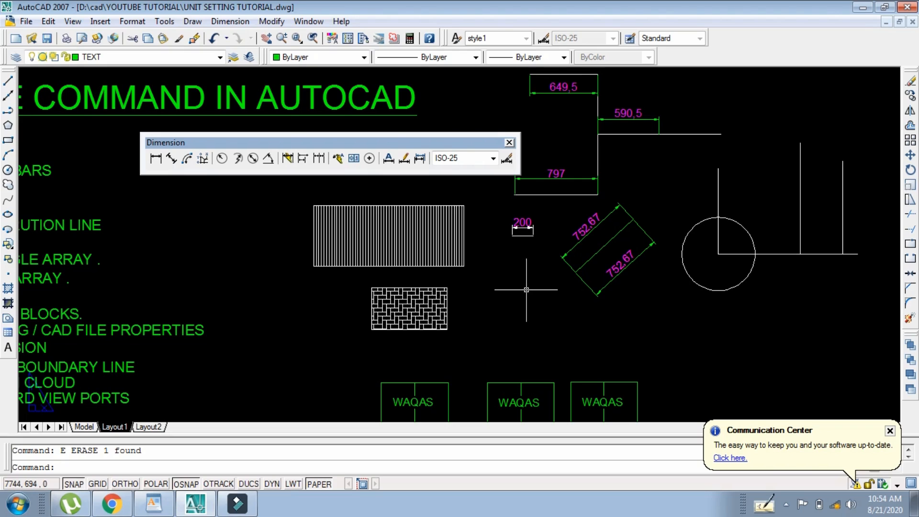
{"action": "scroll", "coordinate": [489, 215], "scroll_direction": "down", "scroll_amount": 2}
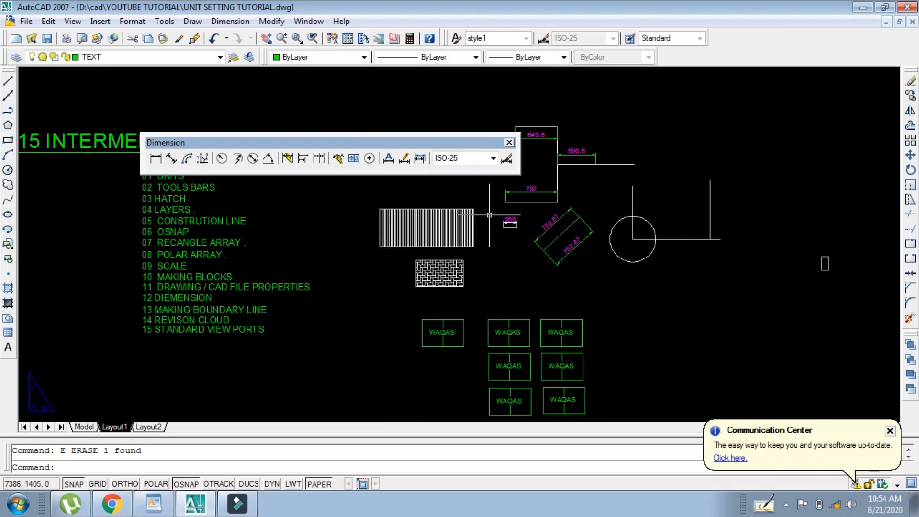
{"action": "left_click_drag", "start_coordinate": [383, 142], "coordinate": [793, 62]}
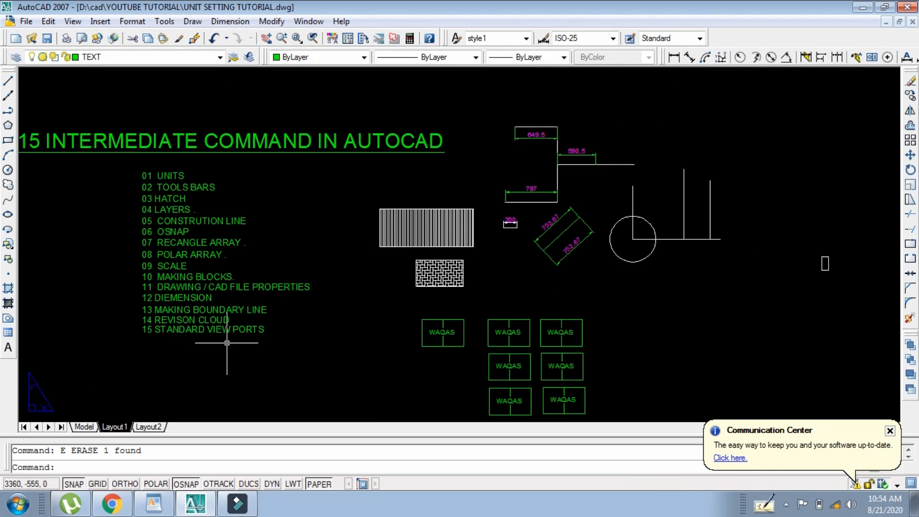
Step: Examine the end of the numbered command list, from dimensions to boundary lines, and the circle with its adjoining lines
{"action": "scroll", "coordinate": [227, 341], "scroll_direction": "up", "scroll_amount": 2}
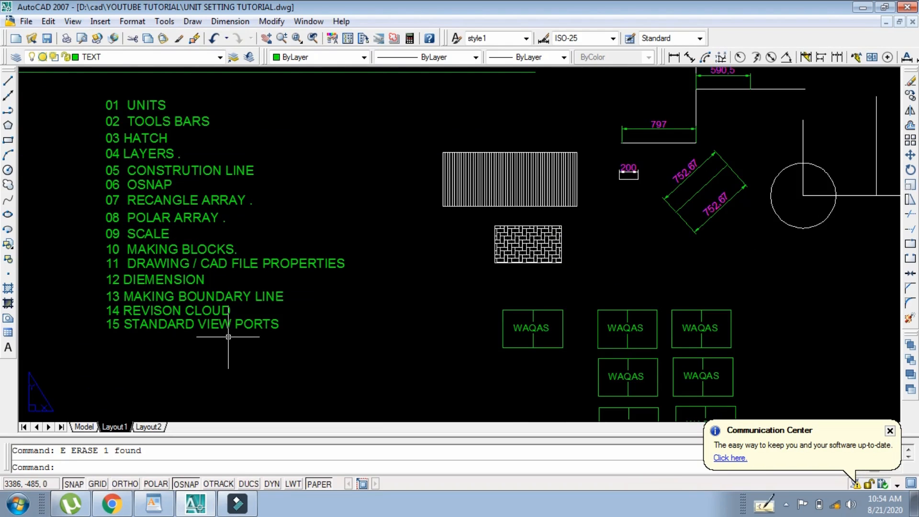
{"action": "scroll", "coordinate": [103, 301], "scroll_direction": "up", "scroll_amount": 5}
{"action": "scroll", "coordinate": [148, 279], "scroll_direction": "down", "scroll_amount": 4}
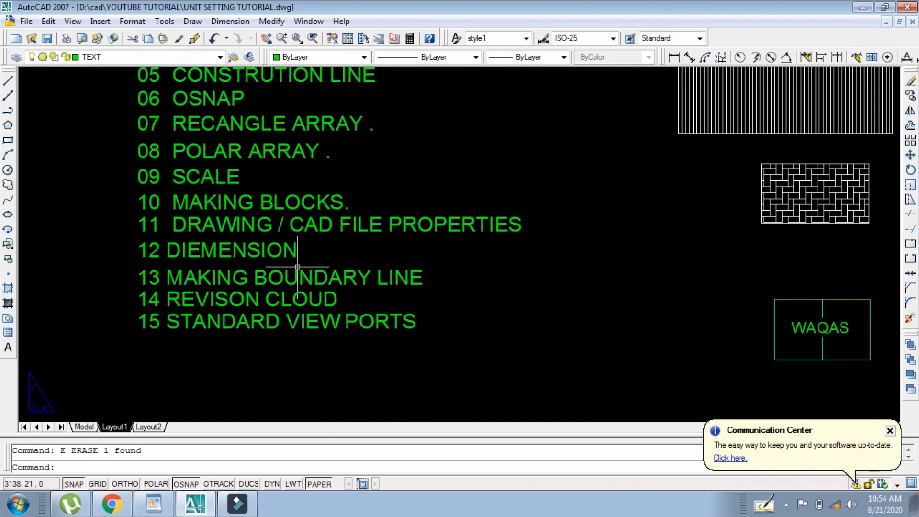
{"action": "scroll", "coordinate": [298, 266], "scroll_direction": "down", "scroll_amount": 4}
{"action": "middle_click_drag", "start_coordinate": [626, 341], "coordinate": [614, 355]}
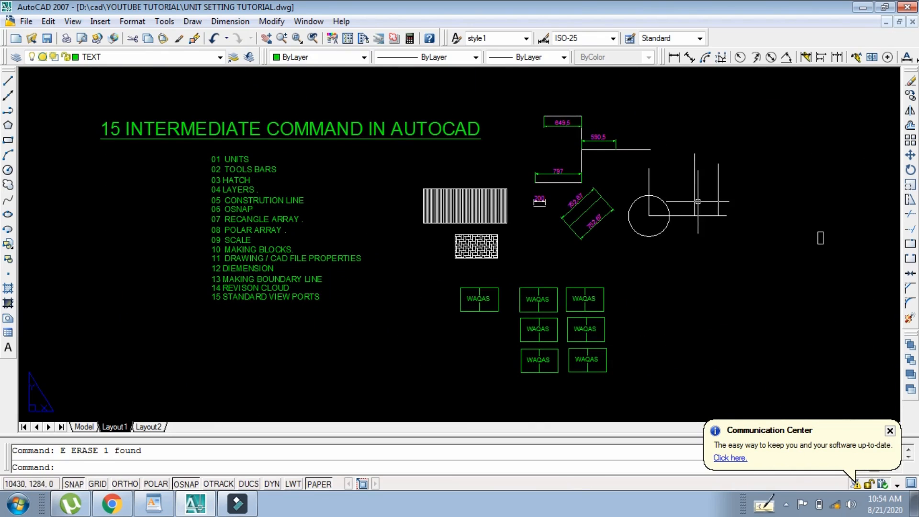
{"action": "scroll", "coordinate": [693, 256], "scroll_direction": "up", "scroll_amount": 4}
{"action": "middle_click_drag", "start_coordinate": [683, 263], "coordinate": [655, 311]}
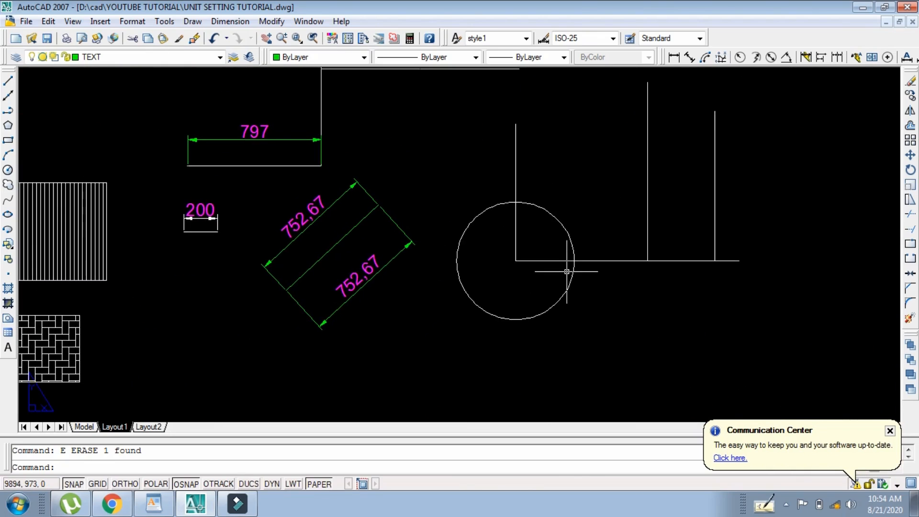
{"action": "scroll", "coordinate": [570, 260], "scroll_direction": "down", "scroll_amount": 3}
{"action": "scroll", "coordinate": [551, 278], "scroll_direction": "up", "scroll_amount": 2}
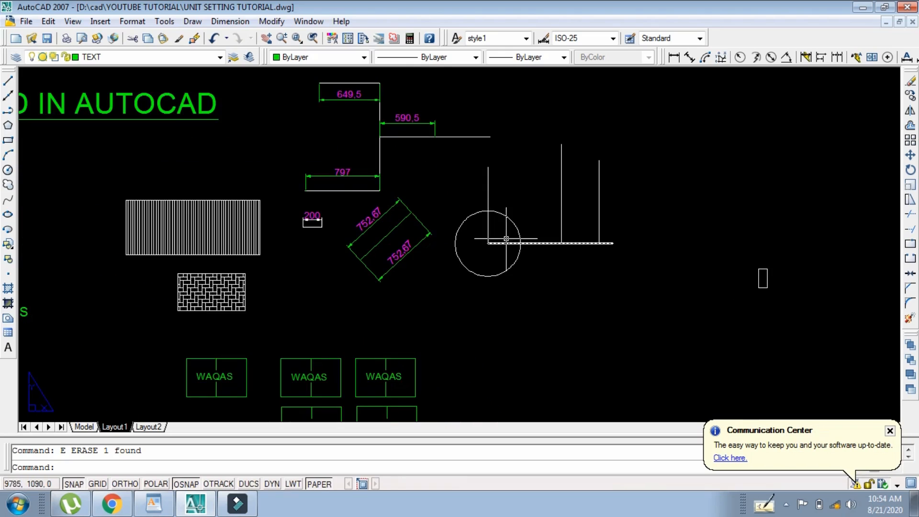
{"action": "scroll", "coordinate": [511, 241], "scroll_direction": "up", "scroll_amount": 3}
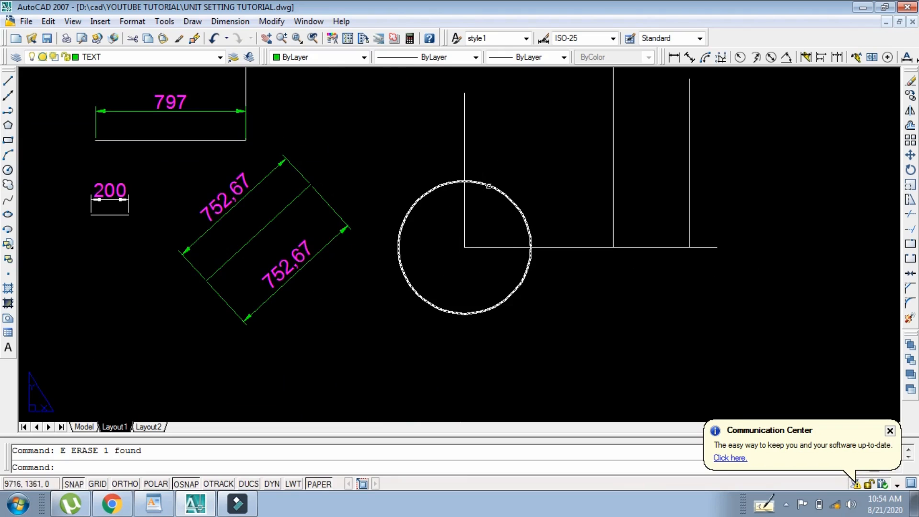
{"action": "type", "text": "BO"}
{"action": "key", "text": "Return"}
{"action": "key", "text": "Escape"}
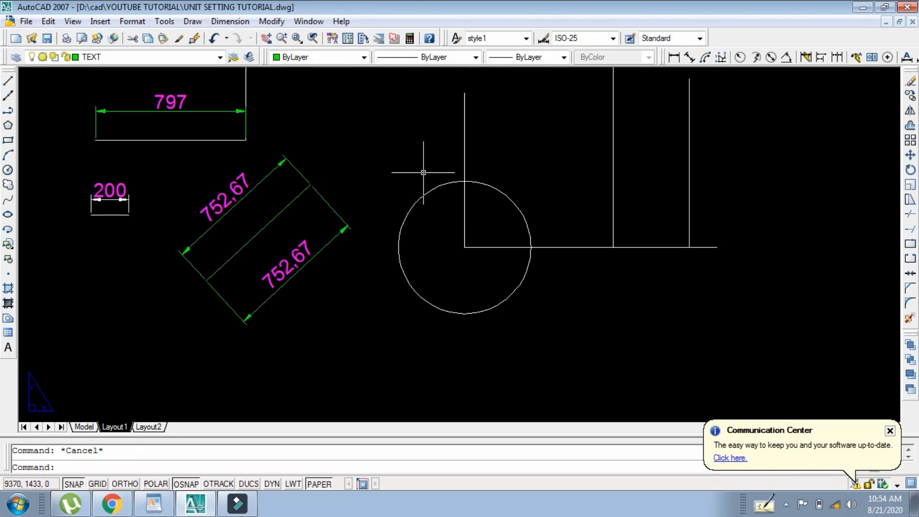
Step: Create a polyline boundary from the circle's upper-right quarter, enclosed by the arc and the two lines meeting at its centre
{"action": "type", "text": "BO"}
{"action": "key", "text": "Return"}
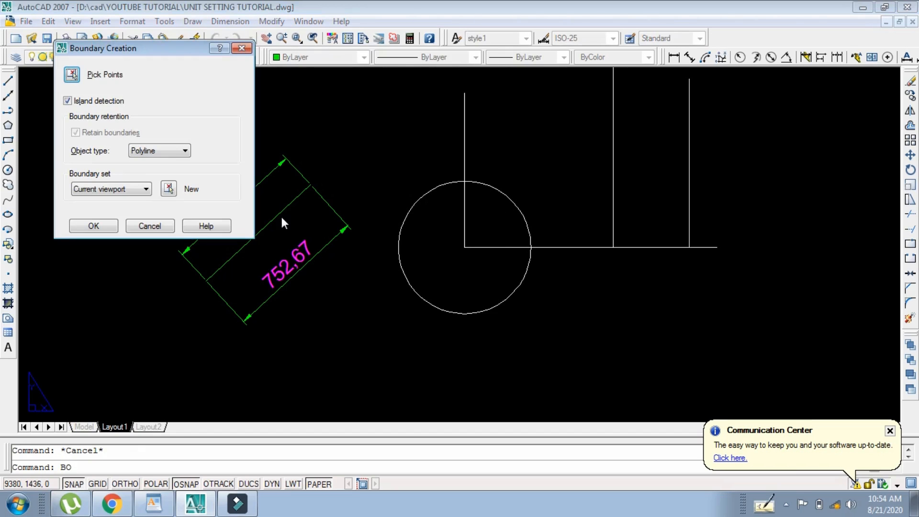
{"action": "left_click_drag", "start_coordinate": [176, 51], "coordinate": [235, 99]}
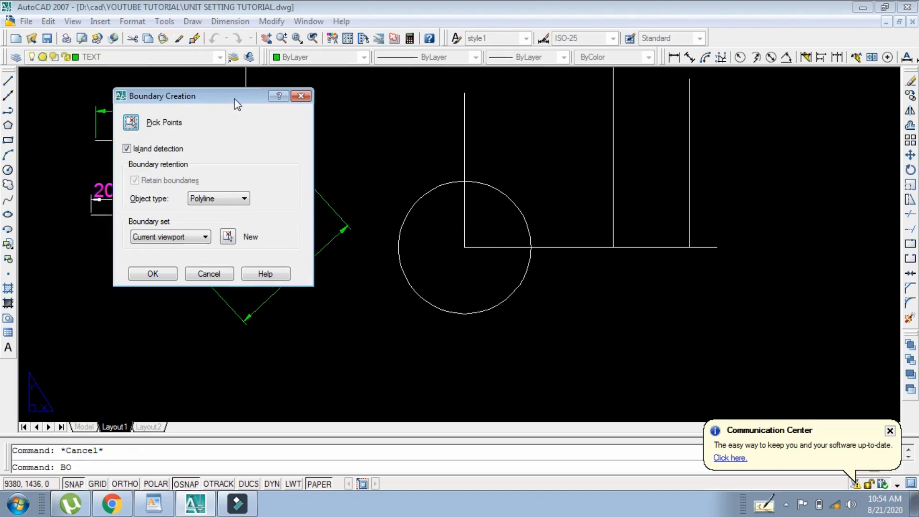
{"action": "left_click", "coordinate": [132, 123]}
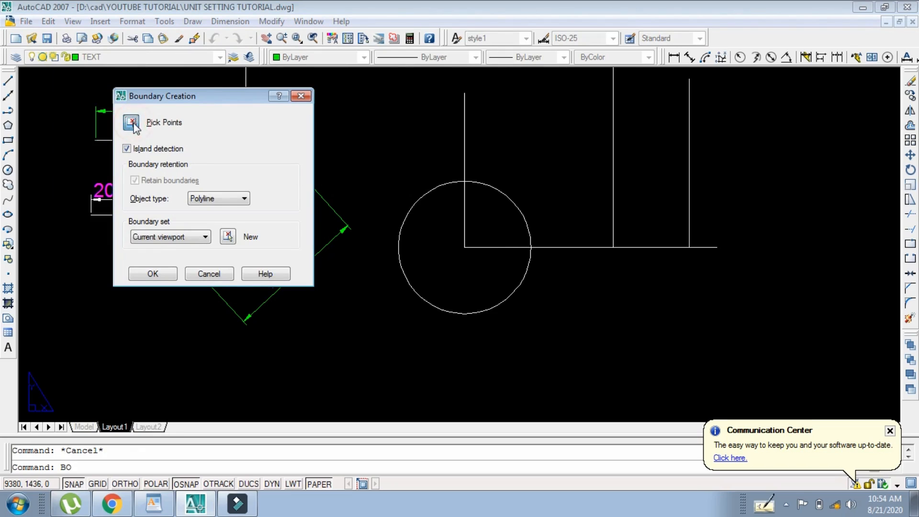
{"action": "left_click", "coordinate": [503, 222]}
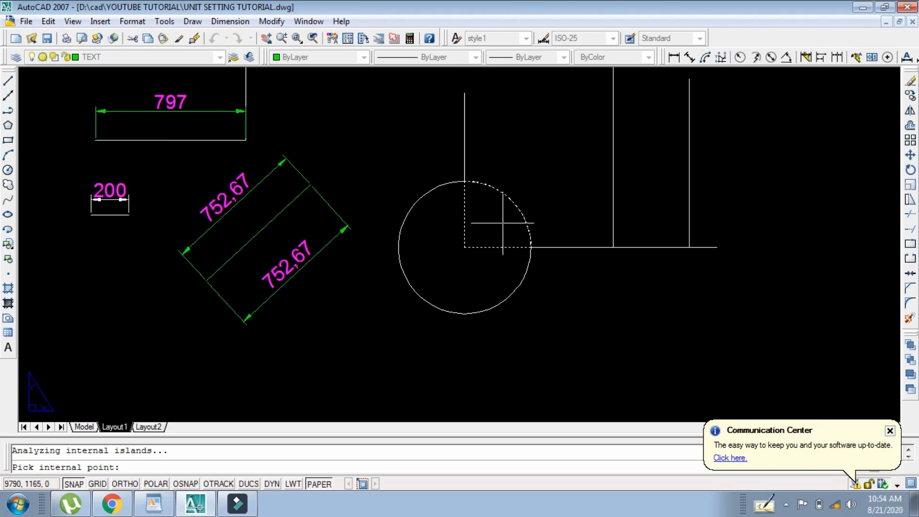
{"action": "key", "text": "Return"}
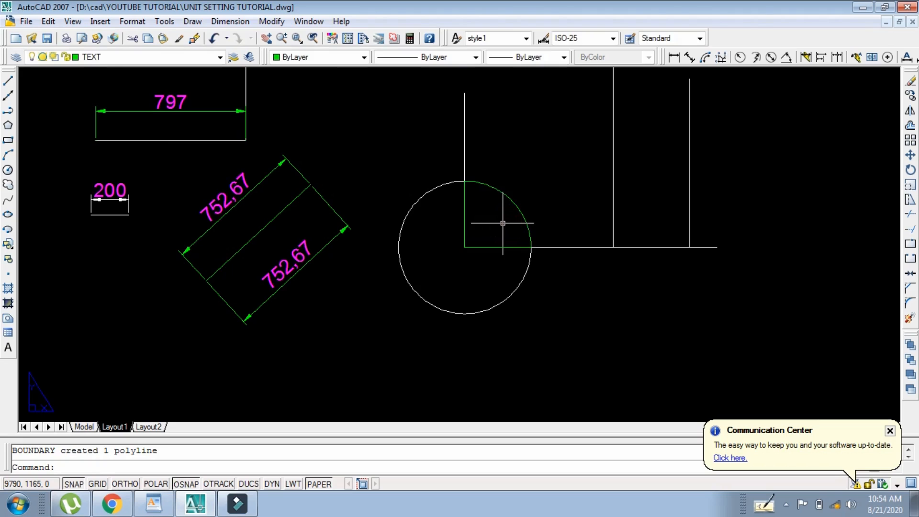
Step: Move the quarter-circle boundary out of the circle to the empty area below and to the right of it
{"action": "key", "text": "Return"}
{"action": "left_click", "coordinate": [511, 249]}
{"action": "key", "text": "Return"}
{"action": "left_click", "coordinate": [504, 227]}
{"action": "middle_click_drag", "start_coordinate": [554, 301], "coordinate": [524, 219]}
{"action": "left_click", "coordinate": [582, 270]}
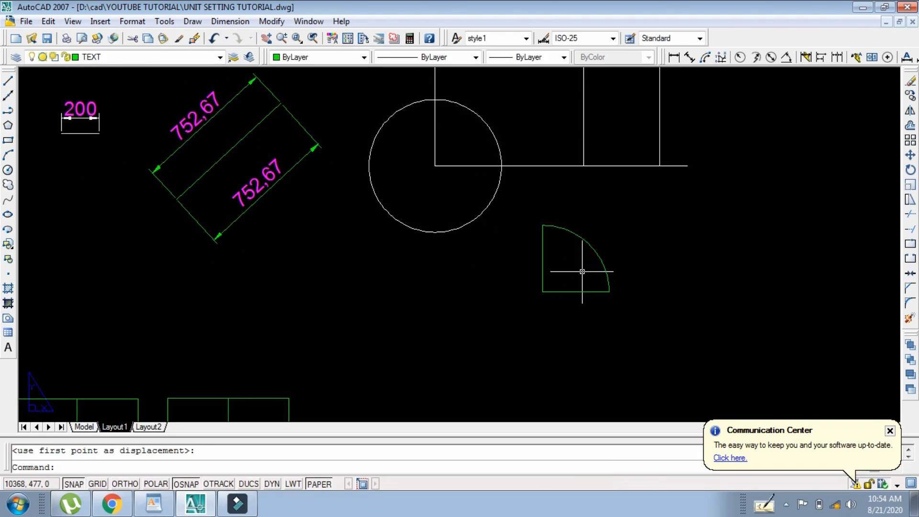